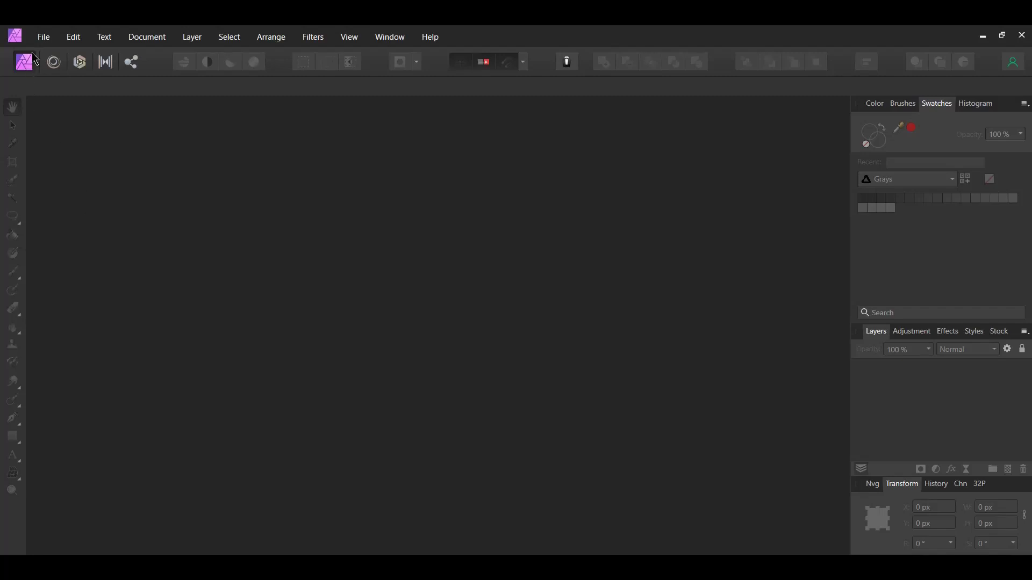
# Open pexels-luis-del-rio-15286.jpg and duplicate its Background layer with Ctrl+J.
pyautogui.click(43, 37)
pyautogui.click(66, 179)
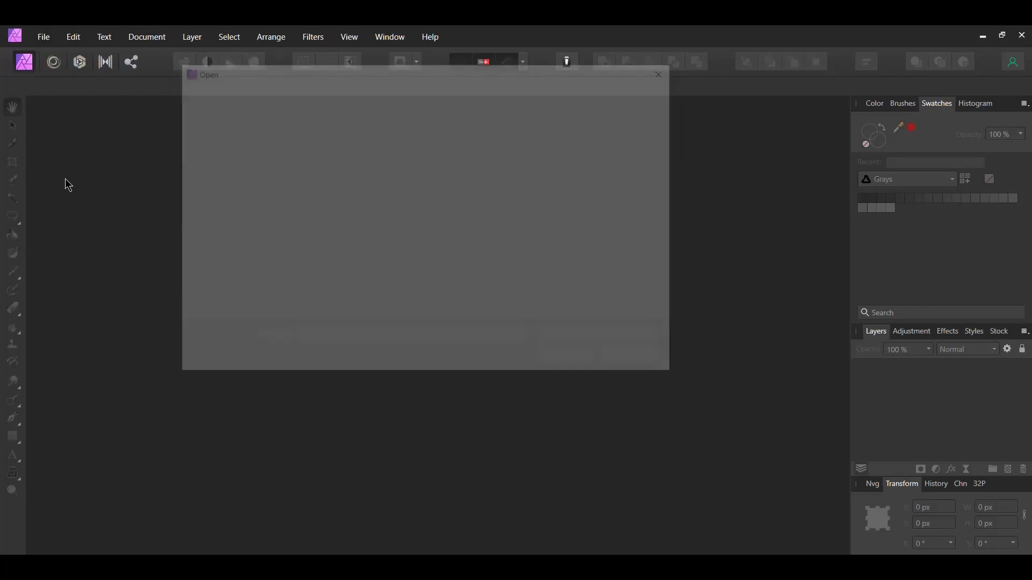
pyautogui.click(580, 359)
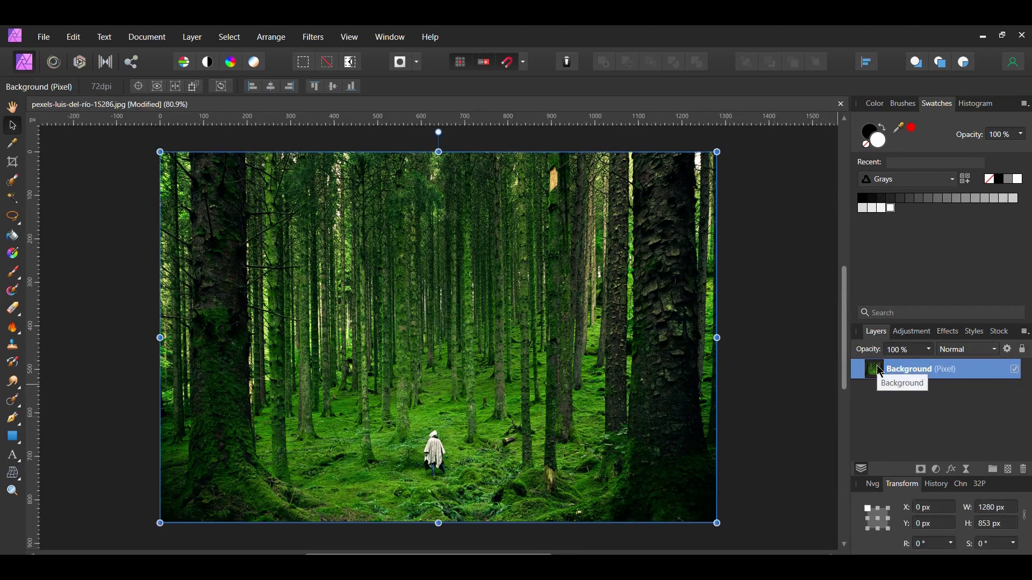
pyautogui.hotkey('ctrl', 'j')
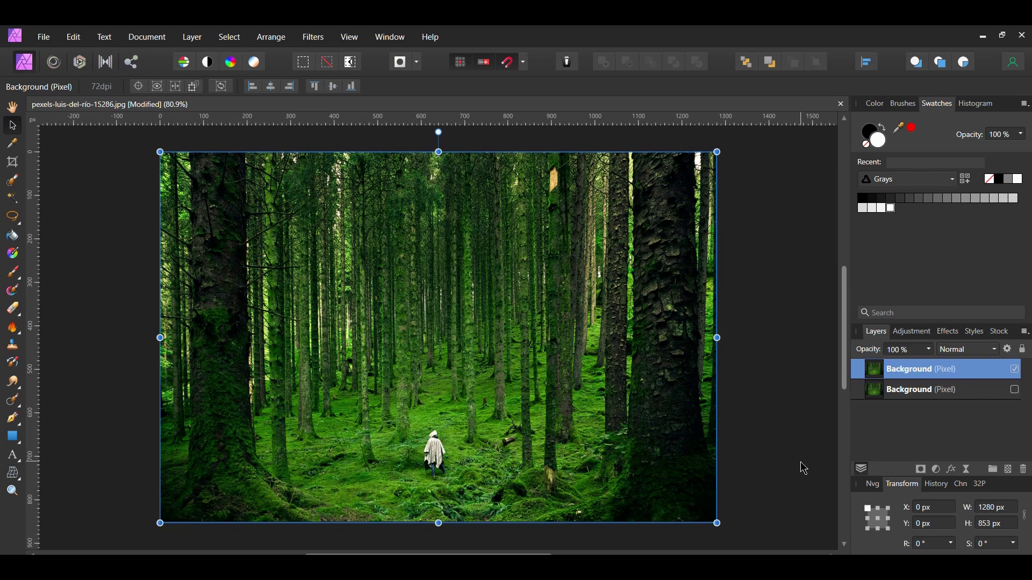
# Add a Curves adjustment and pull the Green channel's midtones down.
pyautogui.click(937, 471)
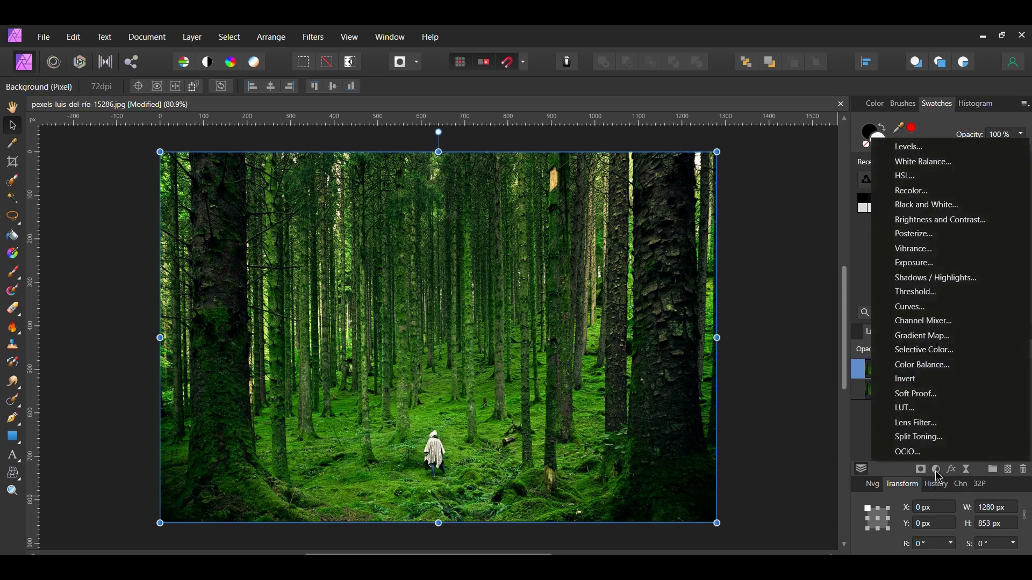
pyautogui.click(946, 307)
pyautogui.moveTo(720, 204); pyautogui.dragTo(872, 179)
pyautogui.click(816, 460)
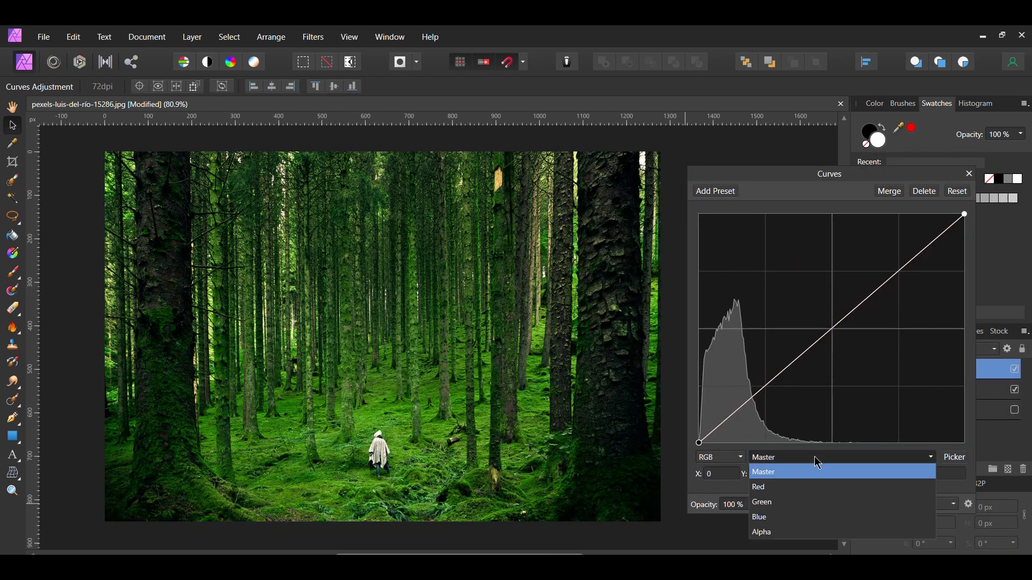
pyautogui.click(786, 503)
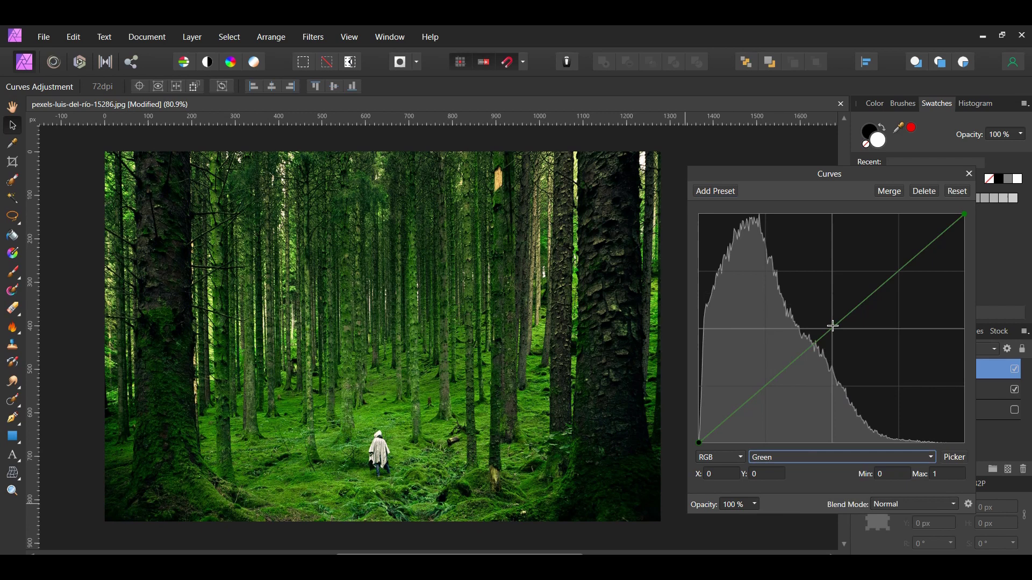
pyautogui.moveTo(833, 327); pyautogui.dragTo(835, 342)
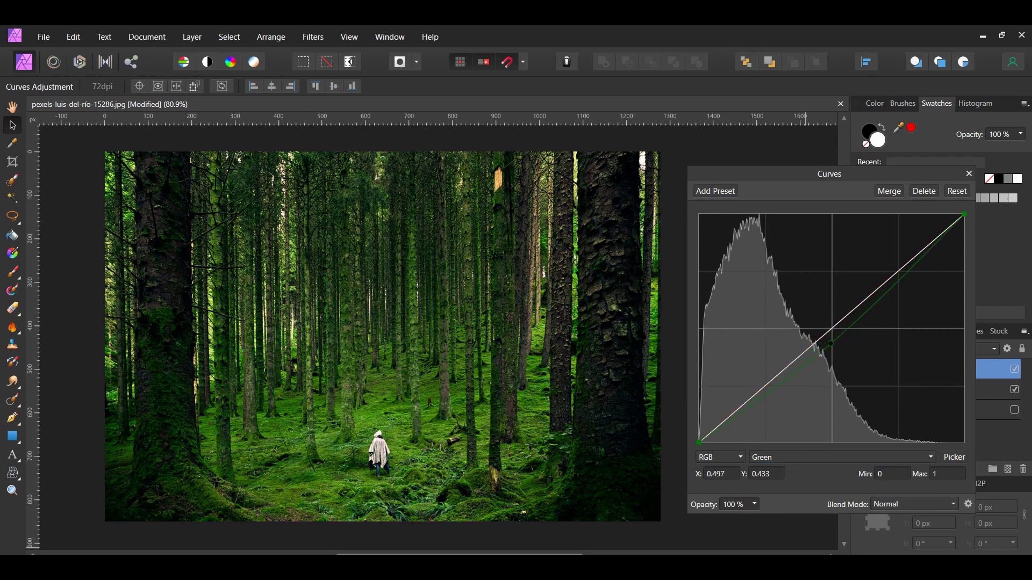
# Raise the Master curve's midpoint slightly and close the Curves settings.
pyautogui.click(828, 459)
pyautogui.click(832, 472)
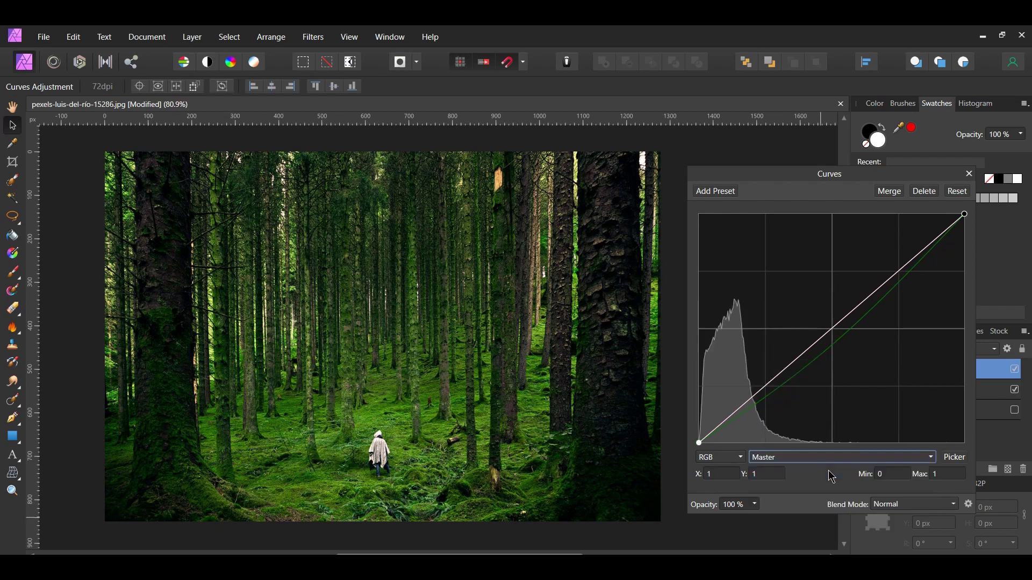
pyautogui.click(832, 327)
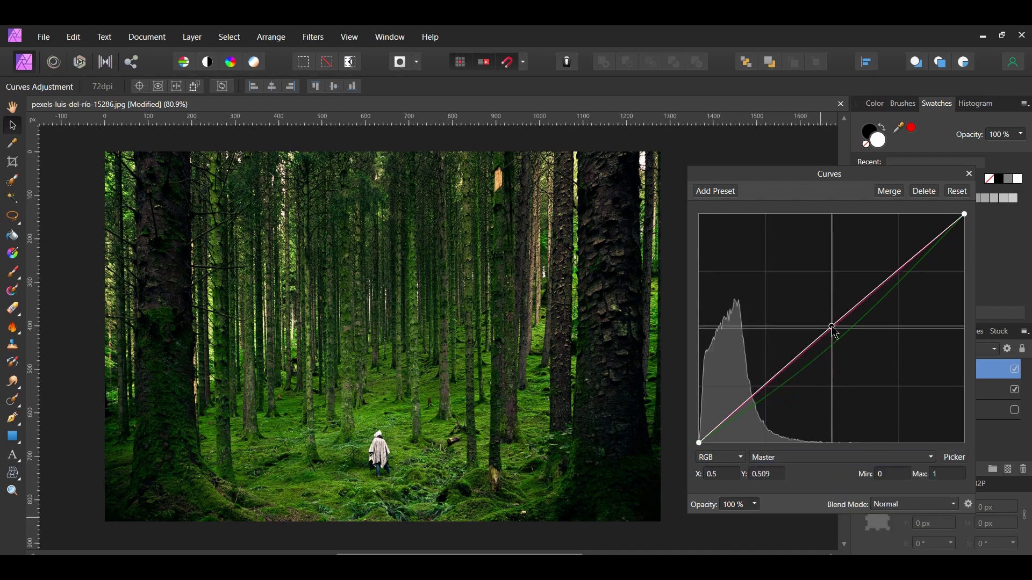
pyautogui.moveTo(833, 327); pyautogui.dragTo(834, 322)
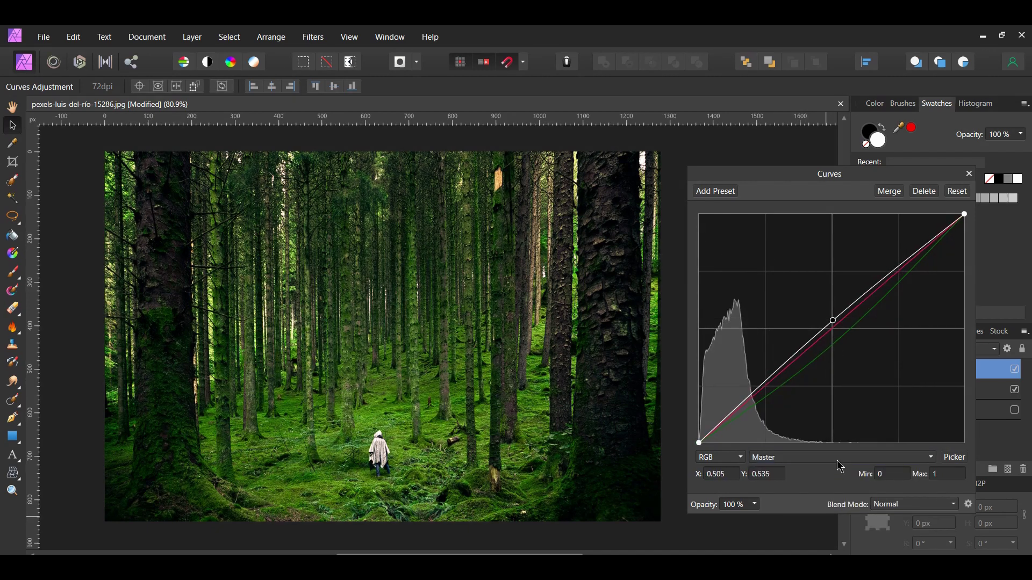
pyautogui.click(970, 174)
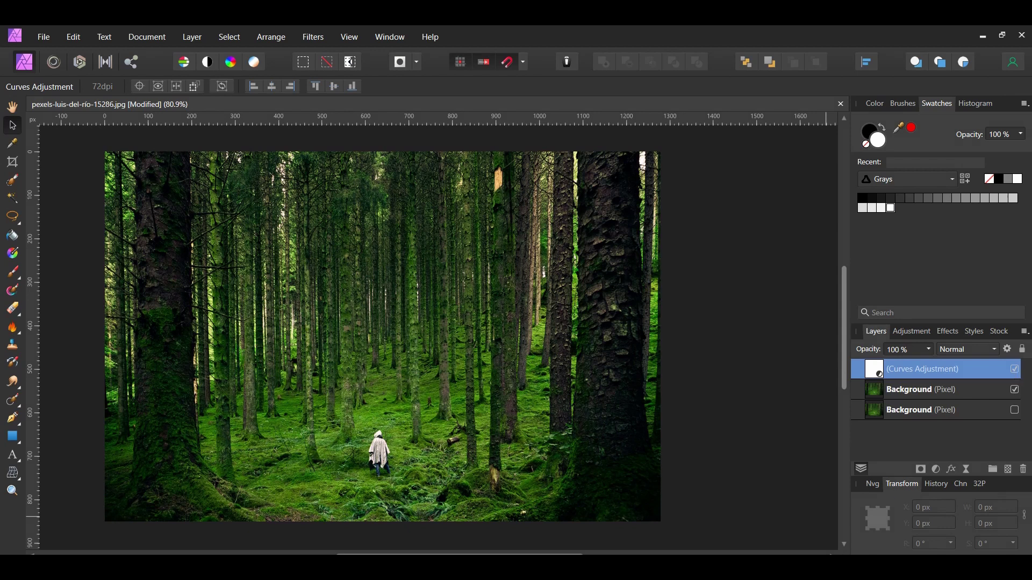
# On the Background copy, select only the highlights via Select > Tonal Range.
pyautogui.click(908, 394)
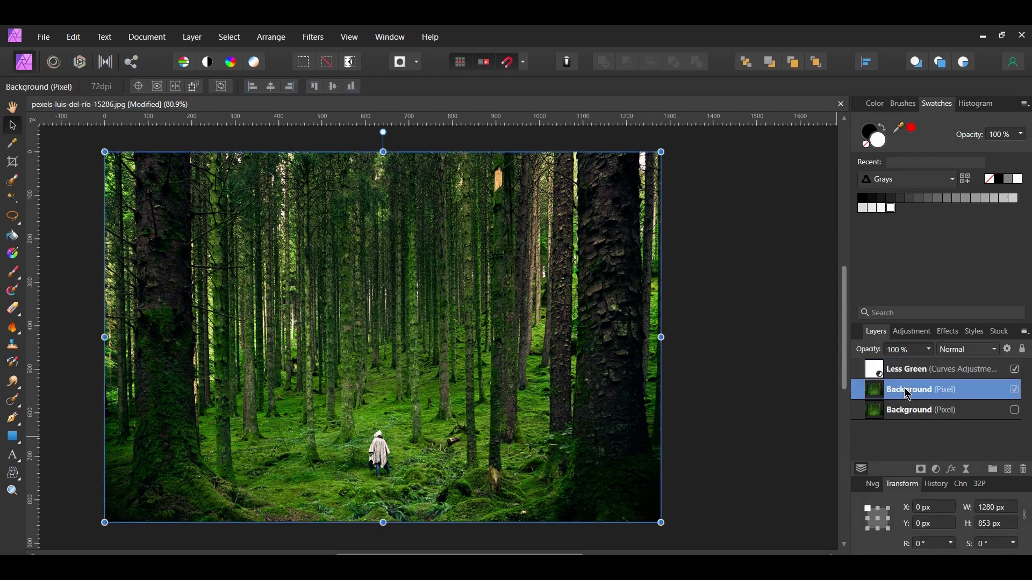
pyautogui.click(227, 35)
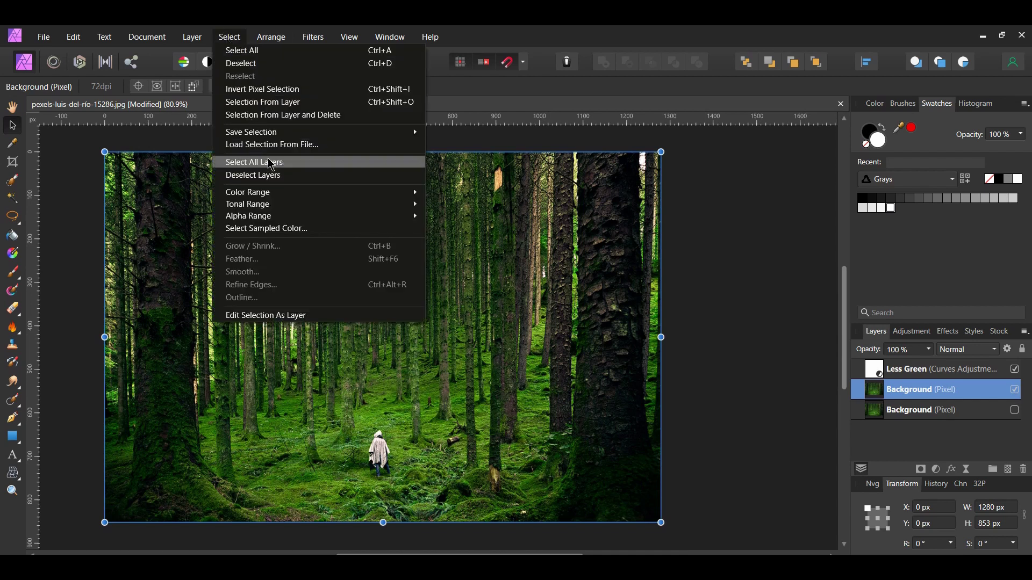
pyautogui.moveTo(333, 205)
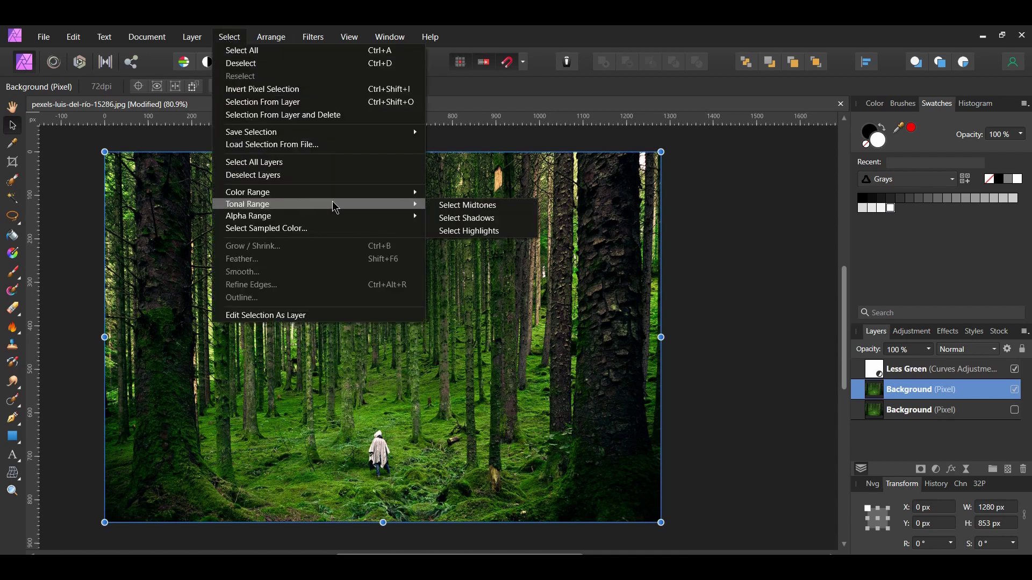
pyautogui.click(476, 231)
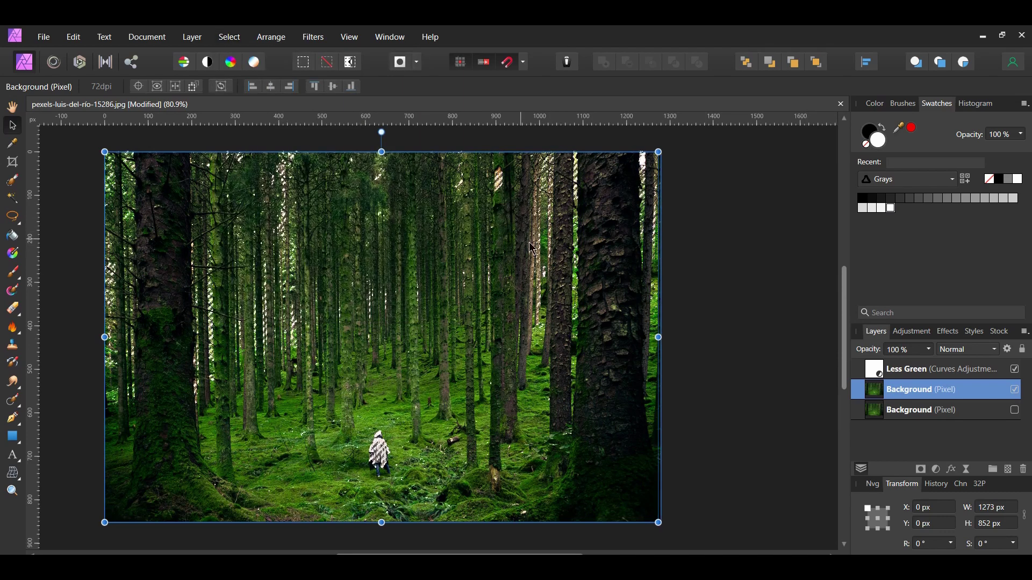
# Add a Shadows / Highlights adjustment with Highlights set to 70%.
pyautogui.click(936, 470)
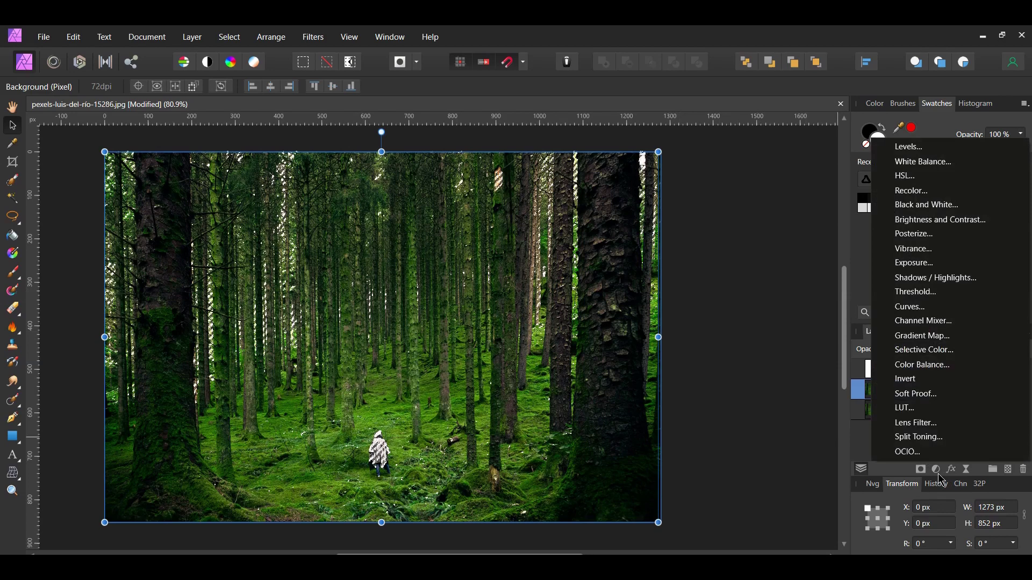
pyautogui.click(970, 279)
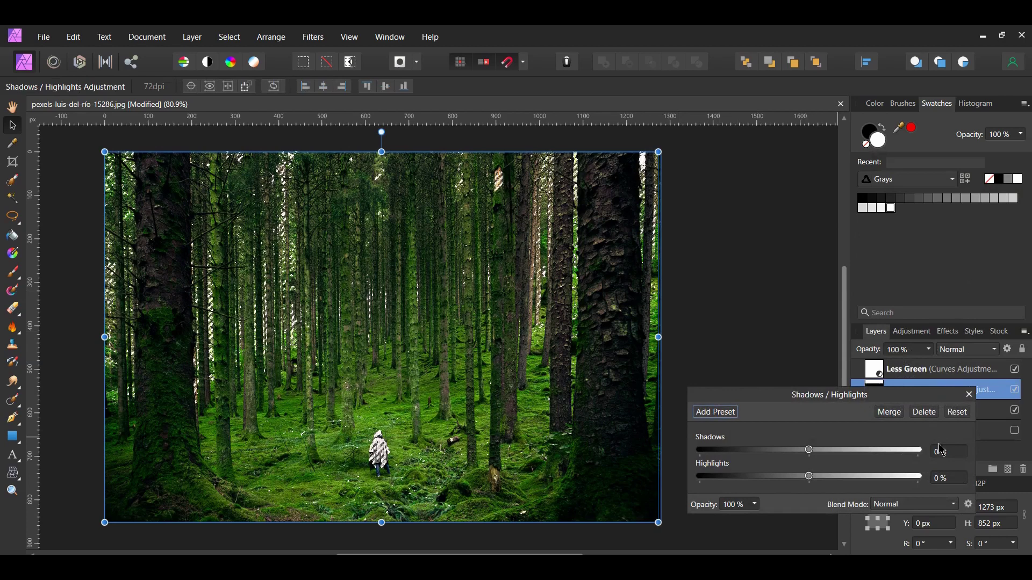
pyautogui.click(949, 478)
pyautogui.write('7')
pyautogui.press('Return')
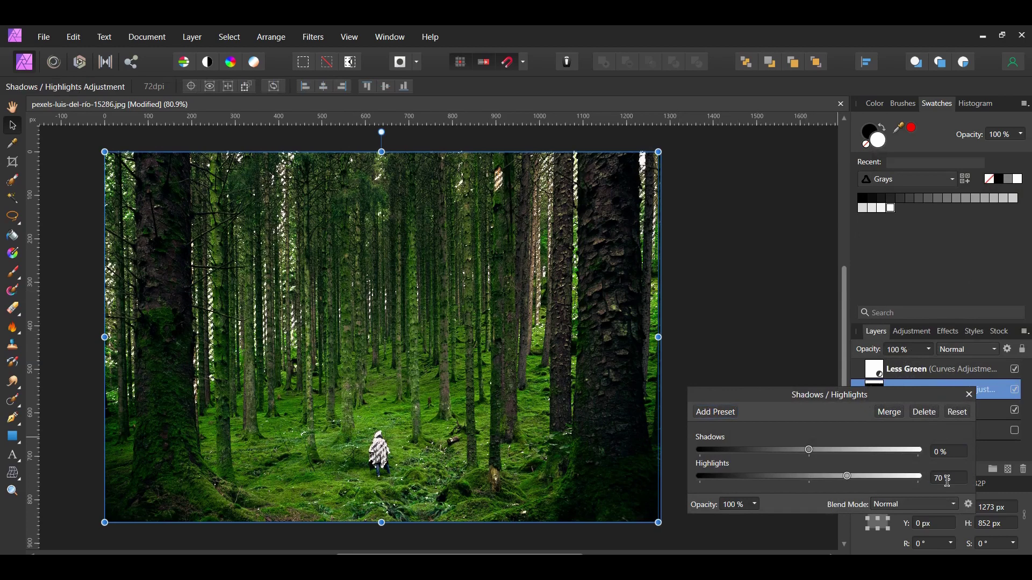
pyautogui.click(969, 395)
# Rename the adjustment layer 'Highlights' and hide it.
pyautogui.doubleClick(940, 397)
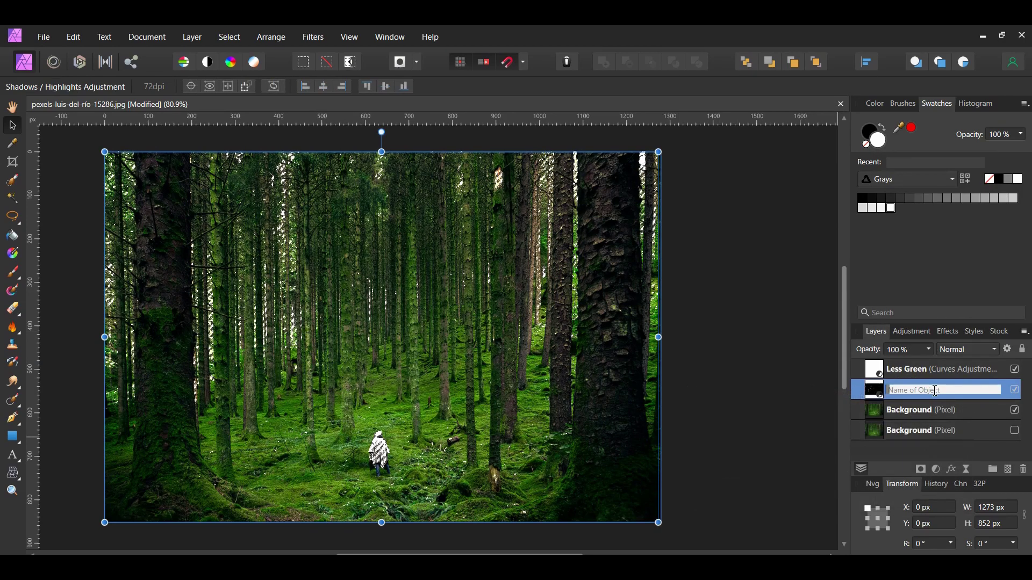
pyautogui.write('Highlights')
pyautogui.press('Return')
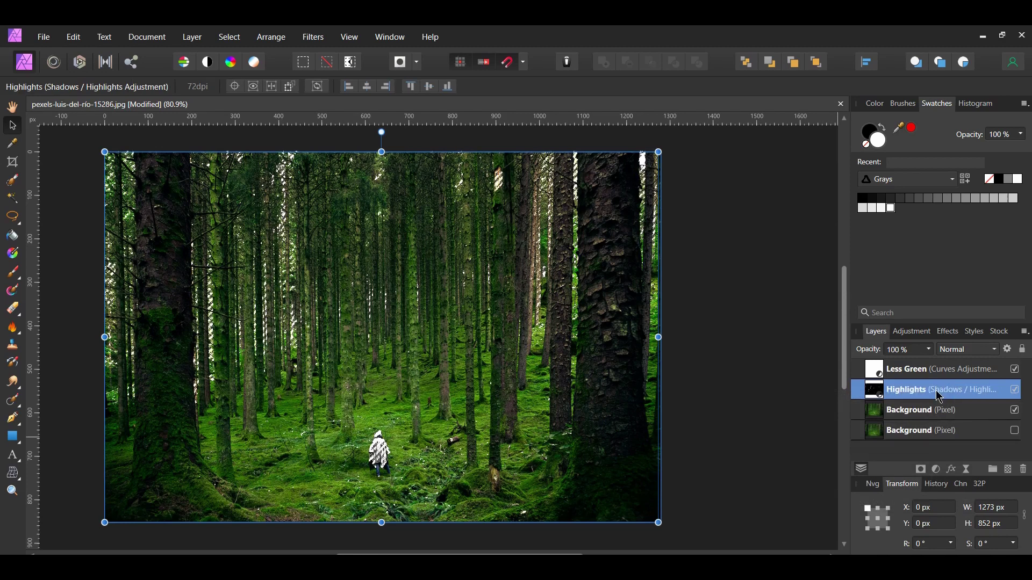
pyautogui.click(1016, 391)
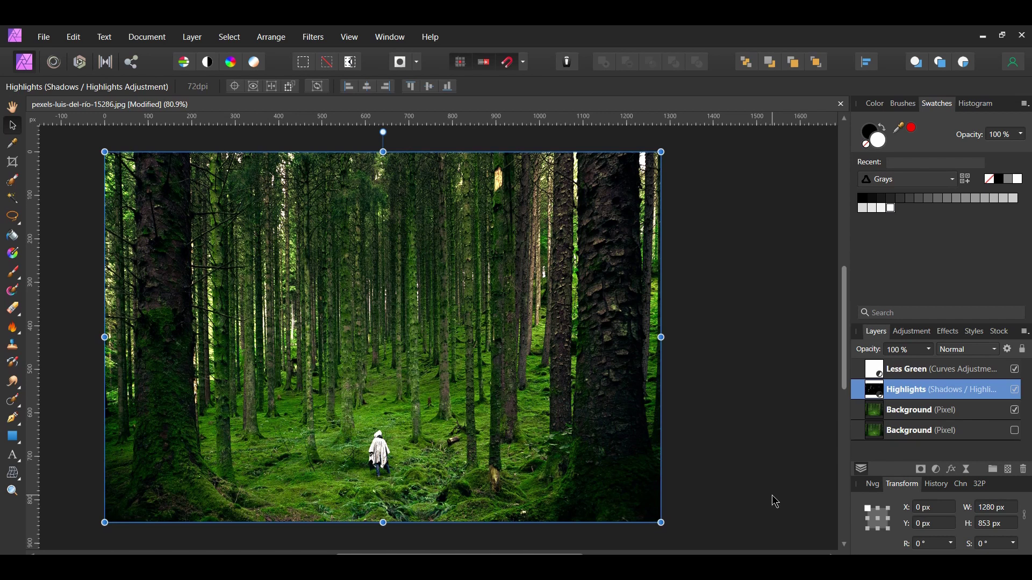
# Select the Background copy and switch to the Polygonal Lasso selection tool.
pyautogui.click(913, 411)
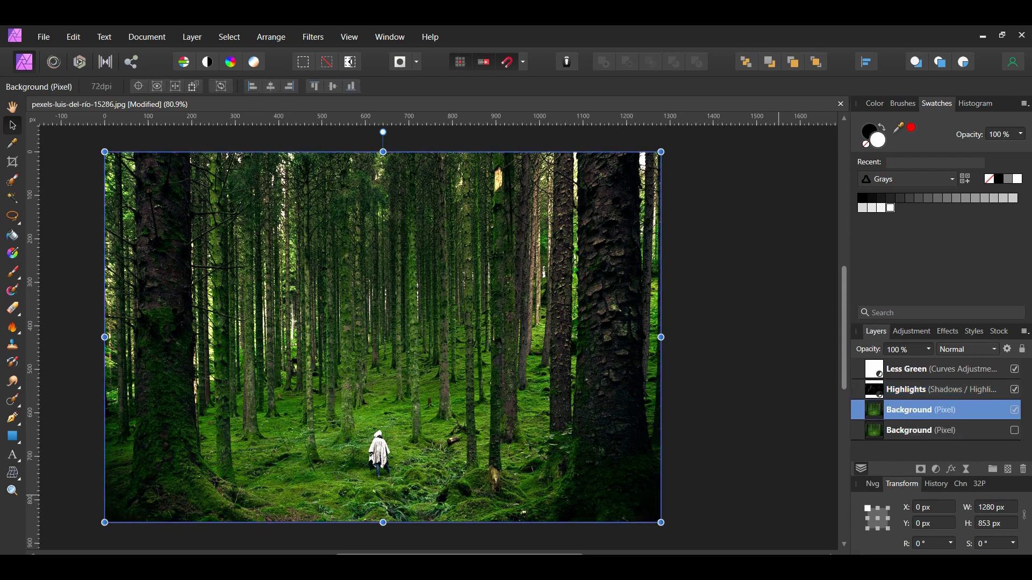
pyautogui.rightClick(12, 217)
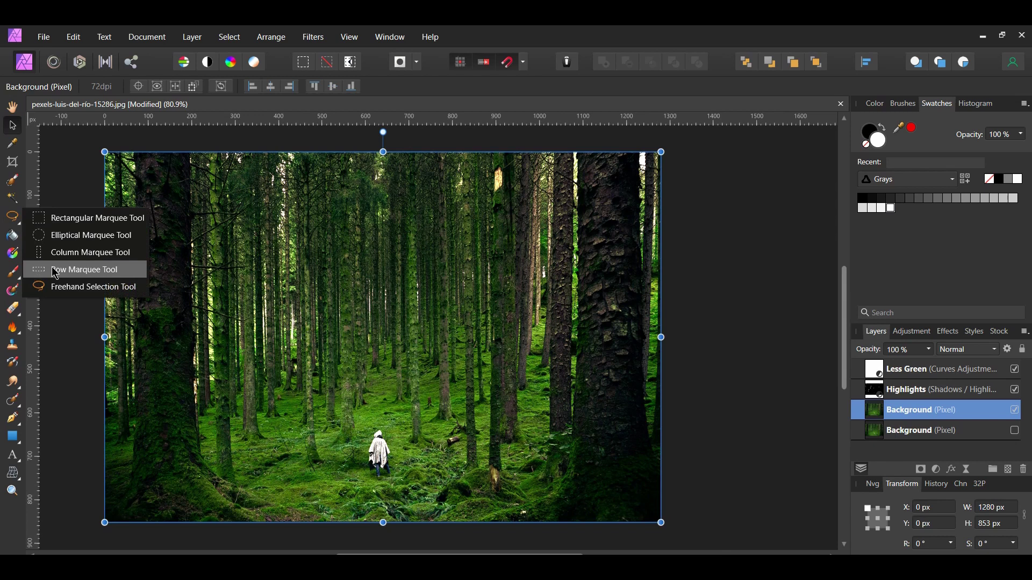
pyautogui.click(63, 286)
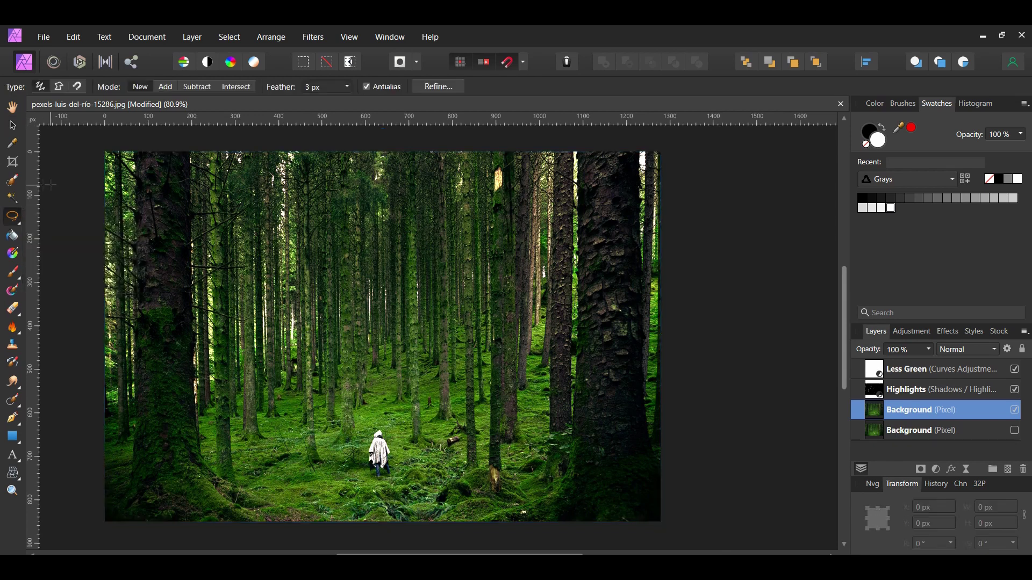
pyautogui.click(59, 87)
pyautogui.scroll(-1, 453, 437)
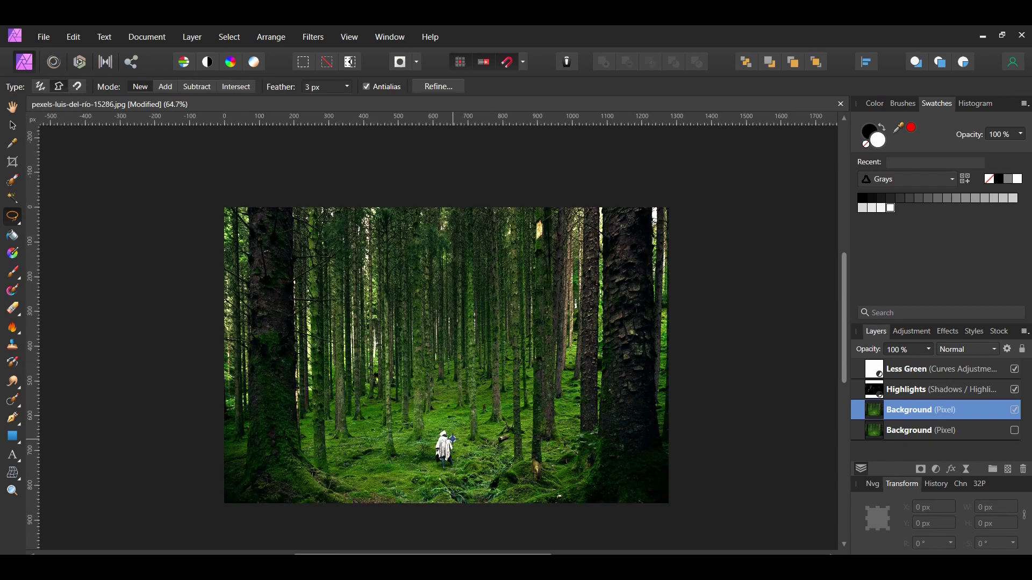
# Draw a narrow diagonal strip from the walking figure up past the photo's top edge.
pyautogui.click(453, 439)
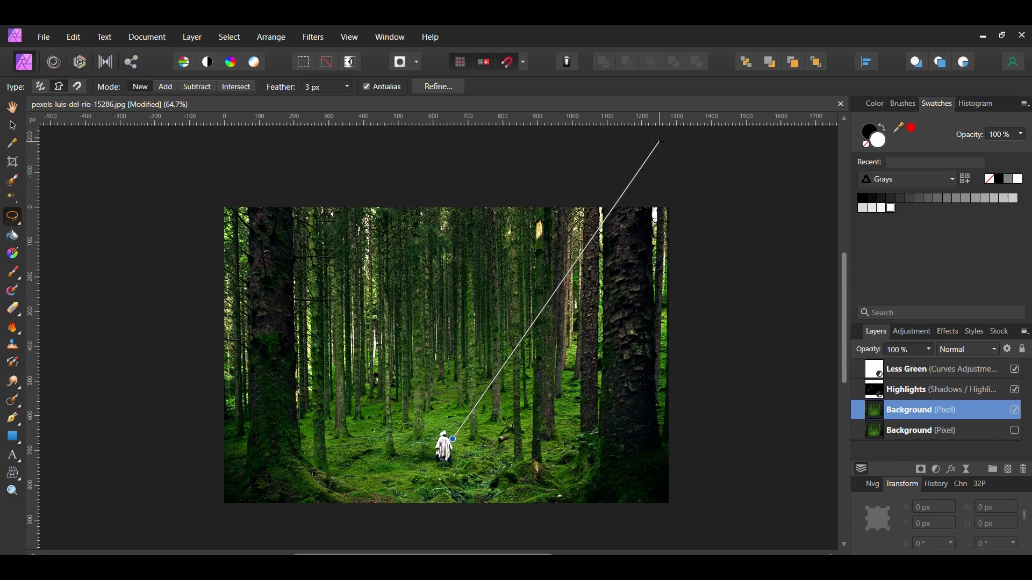
pyautogui.scroll(1, 660, 145)
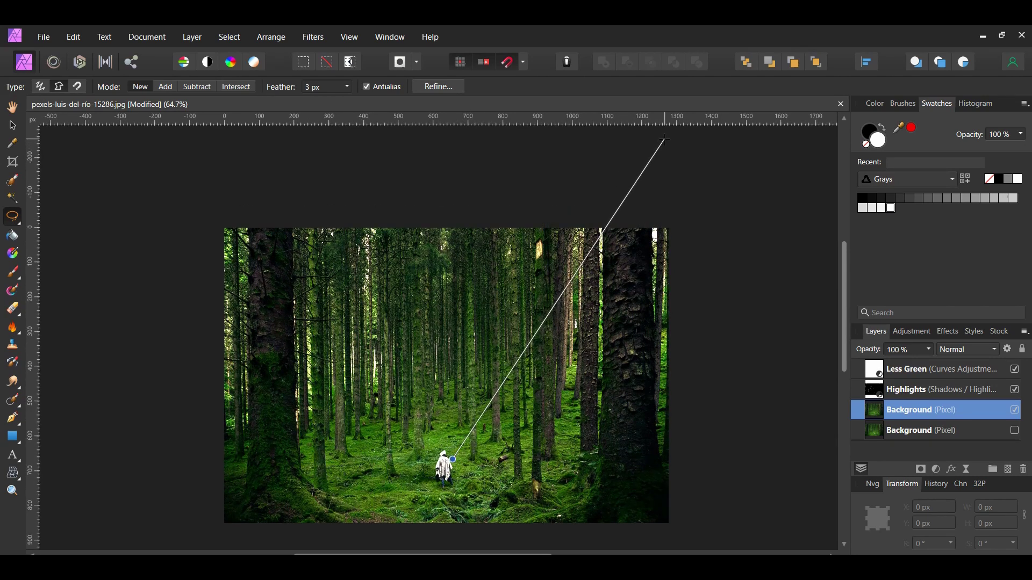
pyautogui.click(665, 135)
pyautogui.scroll(1, 637, 131)
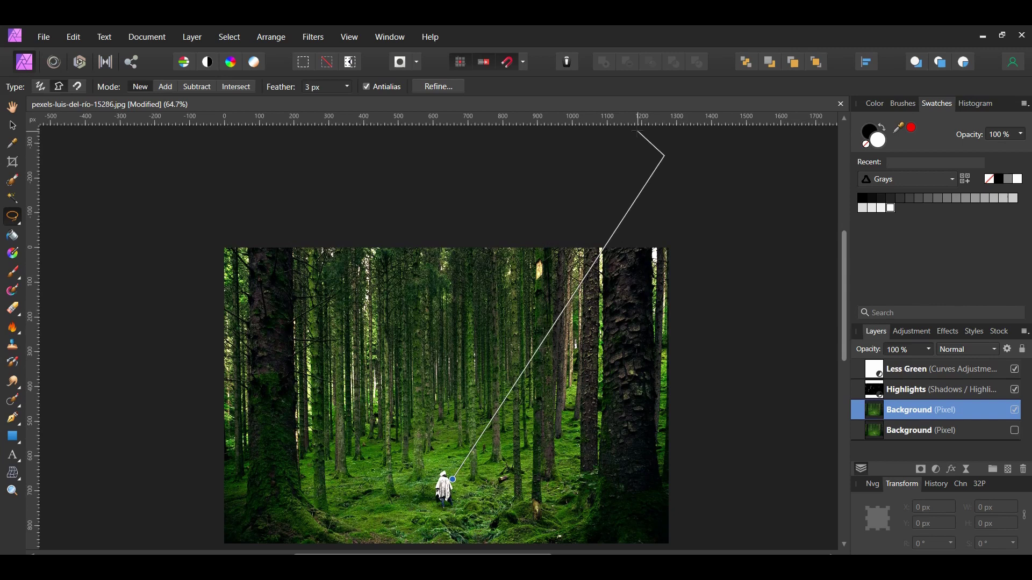
pyautogui.click(574, 128)
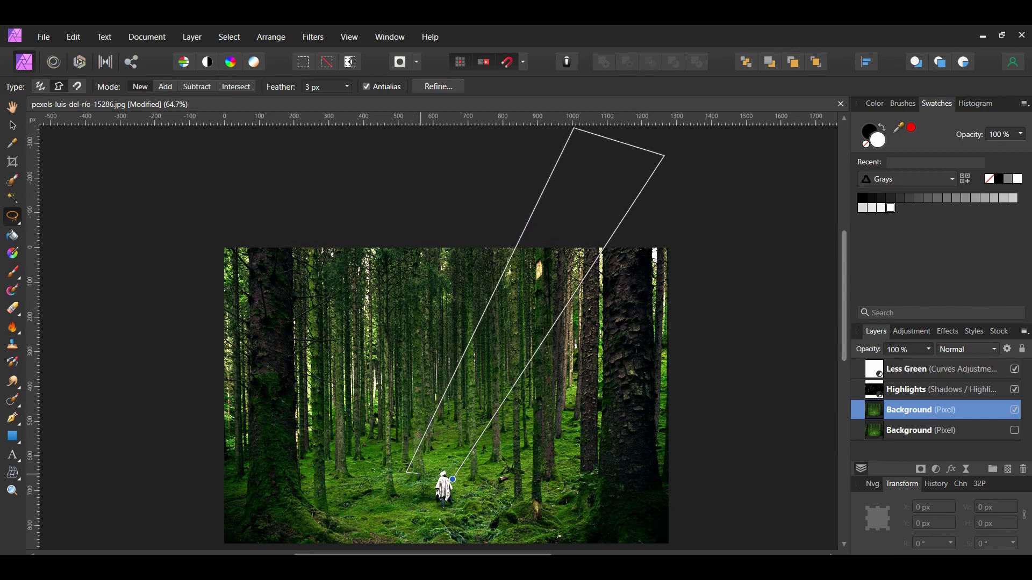
pyautogui.click(453, 479)
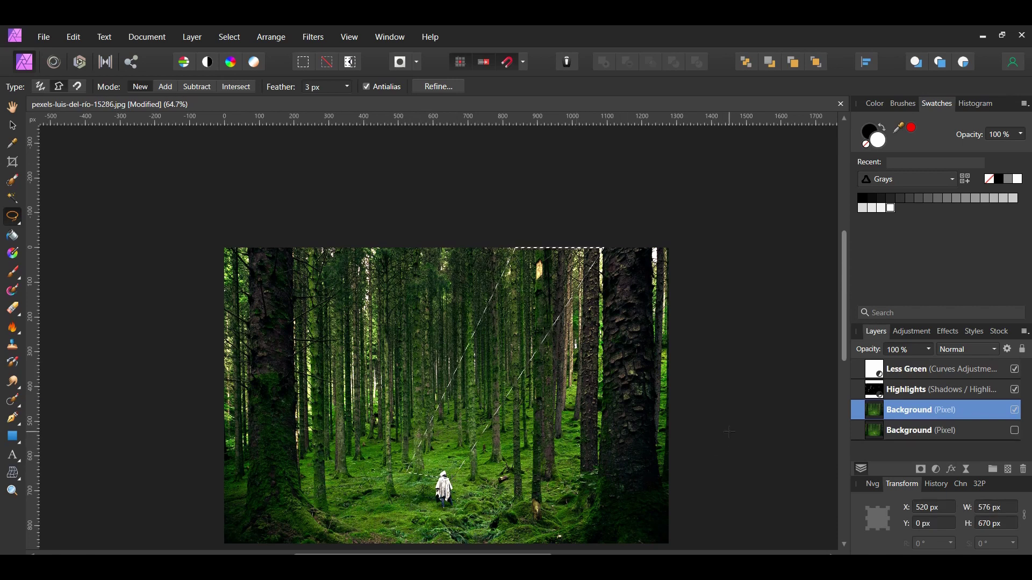
# Brighten the strip with a Curves adjustment bent upward, then deselect.
pyautogui.click(937, 470)
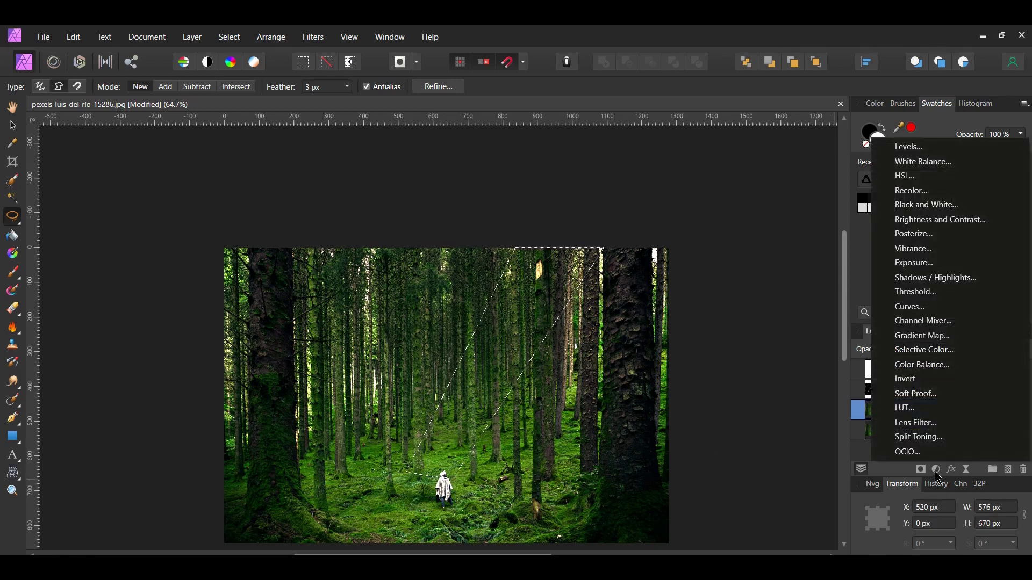
pyautogui.click(935, 308)
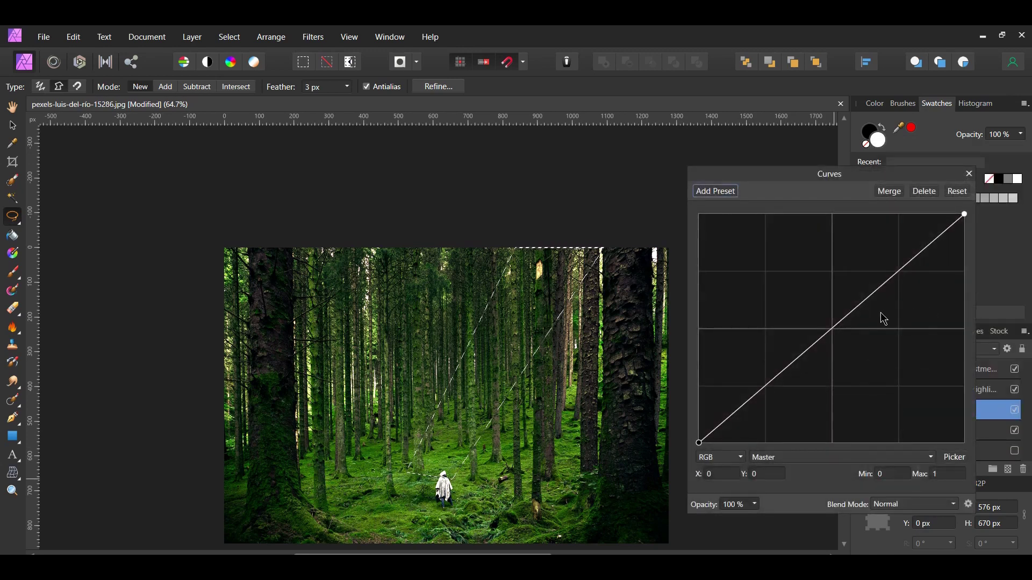
pyautogui.scroll(-1, 806, 341)
pyautogui.moveTo(831, 333); pyautogui.dragTo(832, 260)
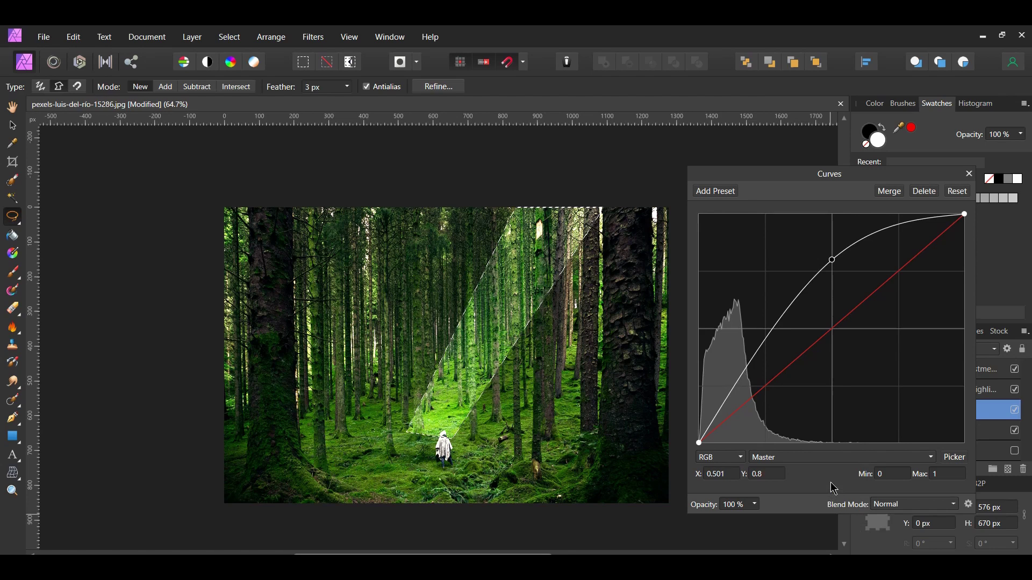
pyautogui.click(969, 174)
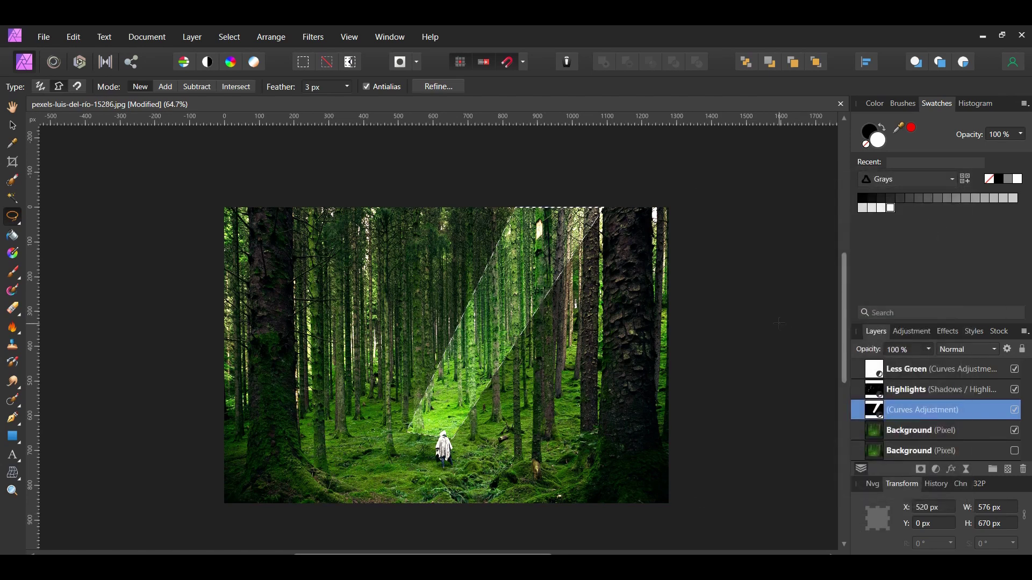
pyautogui.hotkey('ctrl', 'd')
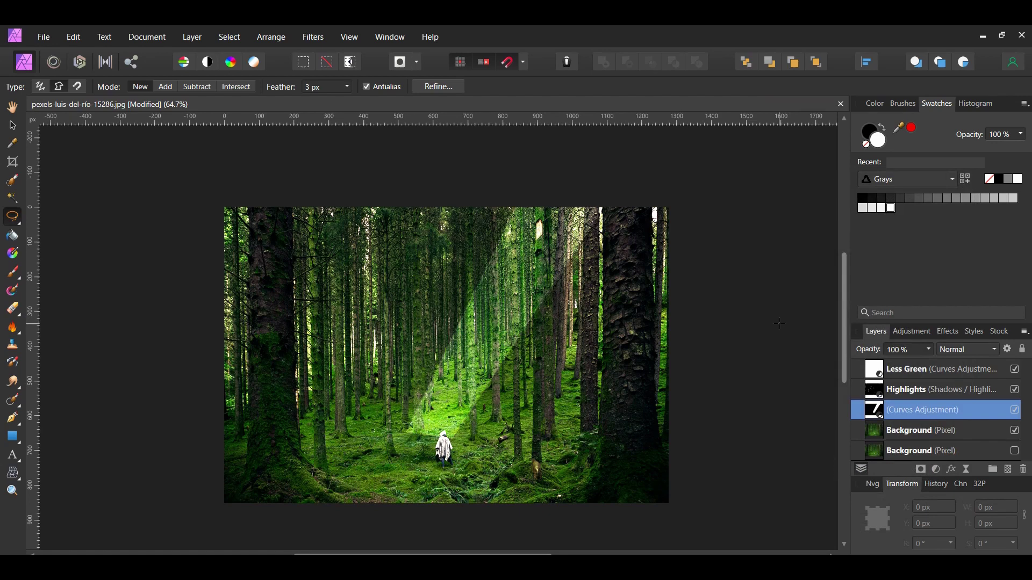
# Rename the new Curves layer 'Light 1'.
pyautogui.doubleClick(933, 411)
pyautogui.write('Light 1')
pyautogui.press('Return')
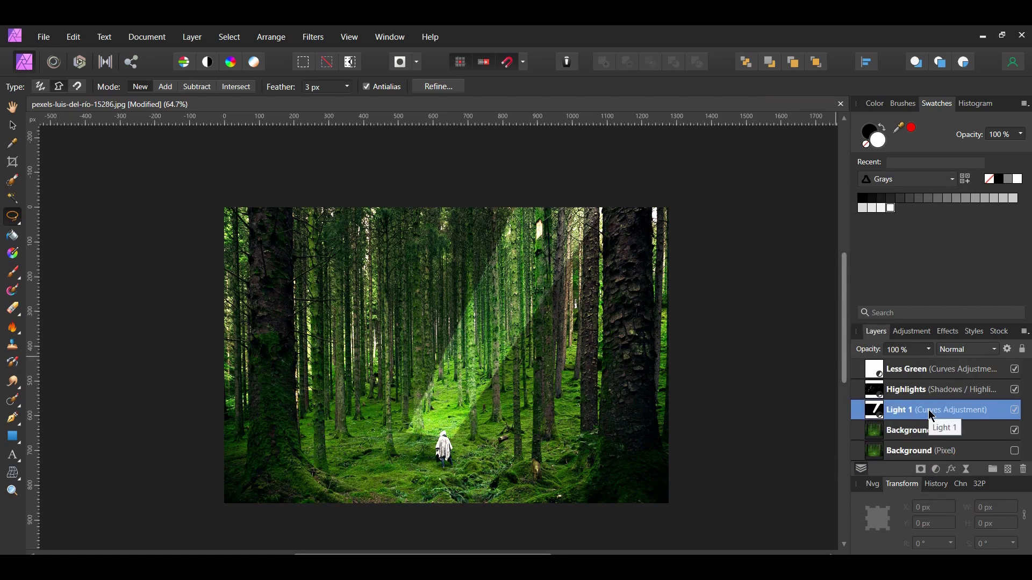
pyautogui.click(314, 37)
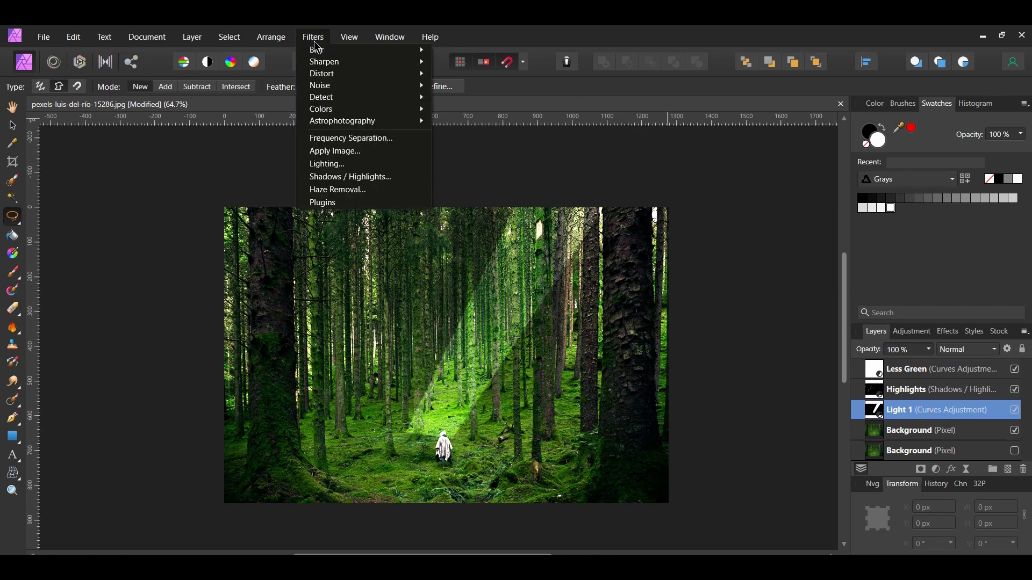
# Apply a 40 px Gaussian Blur to the Light 1 layer.
pyautogui.moveTo(319, 49)
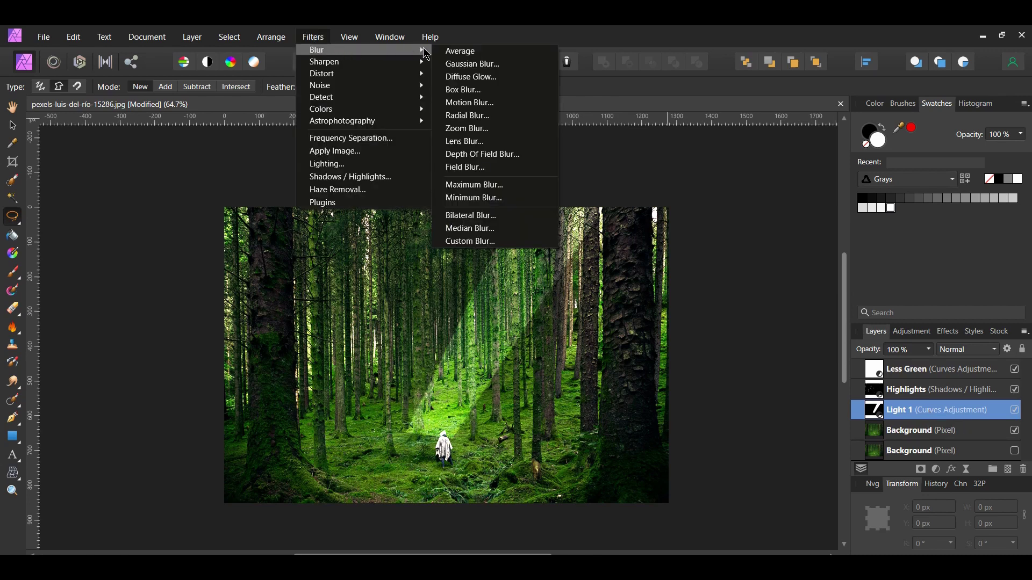
pyautogui.click(451, 65)
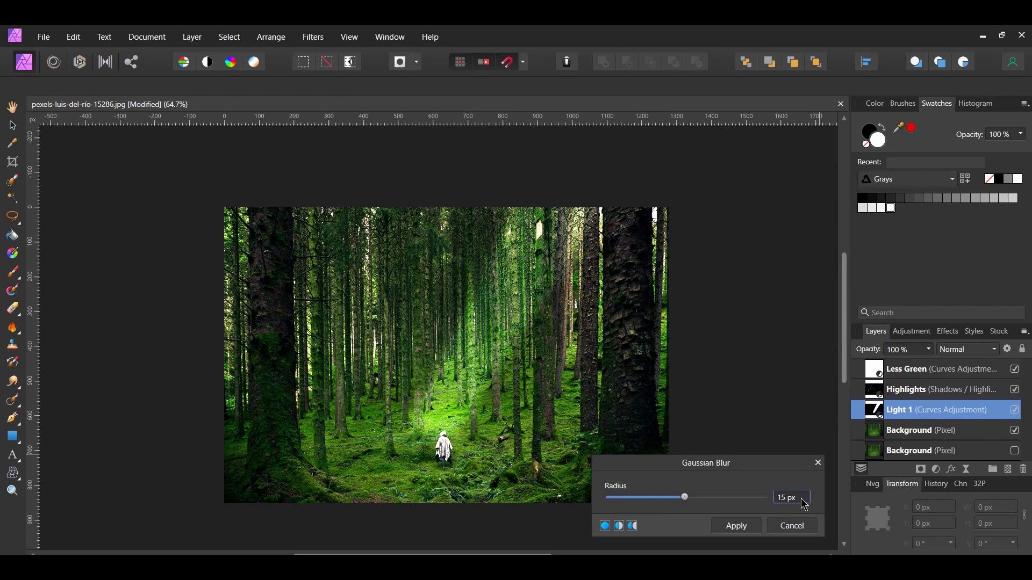
pyautogui.click(805, 504)
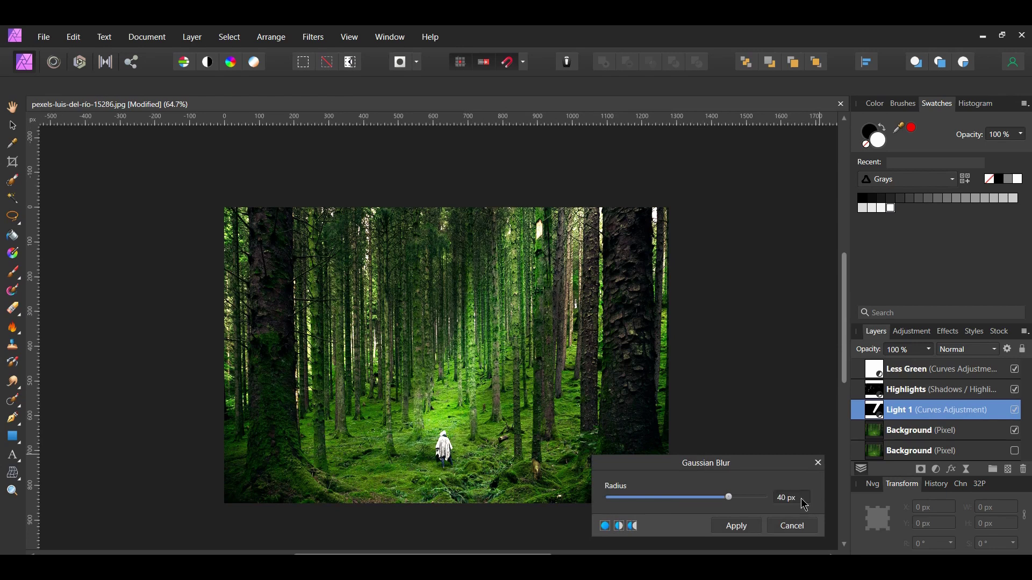
pyautogui.click(738, 528)
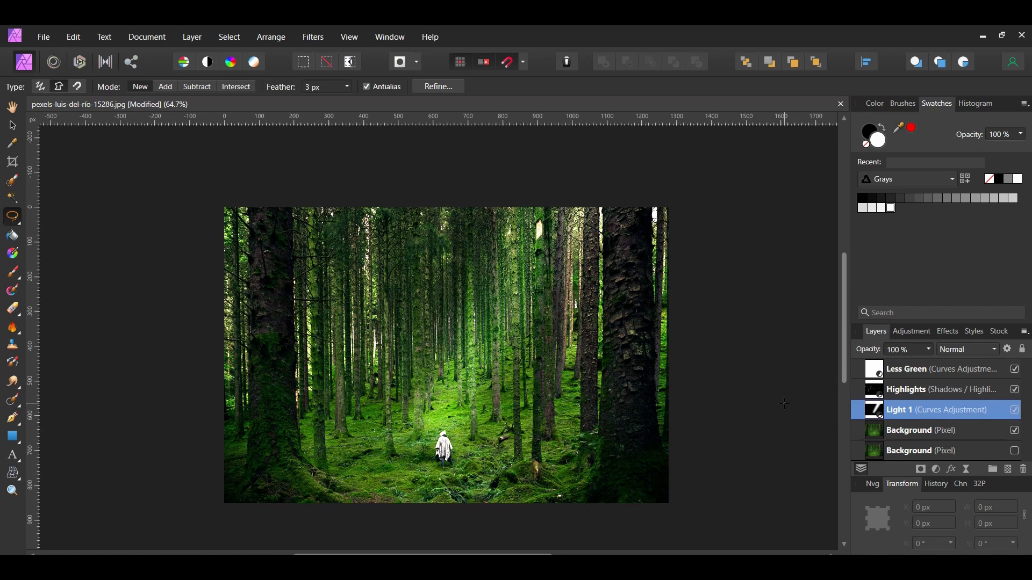
# On the Background layer, select a thinner diagonal strip from the figure to the photo top.
pyautogui.click(904, 432)
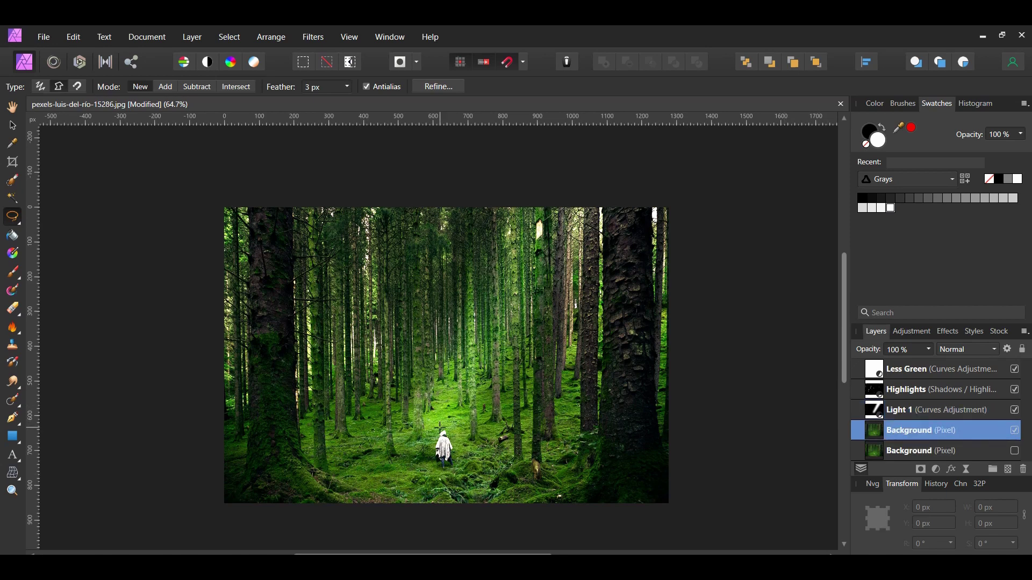
pyautogui.click(440, 428)
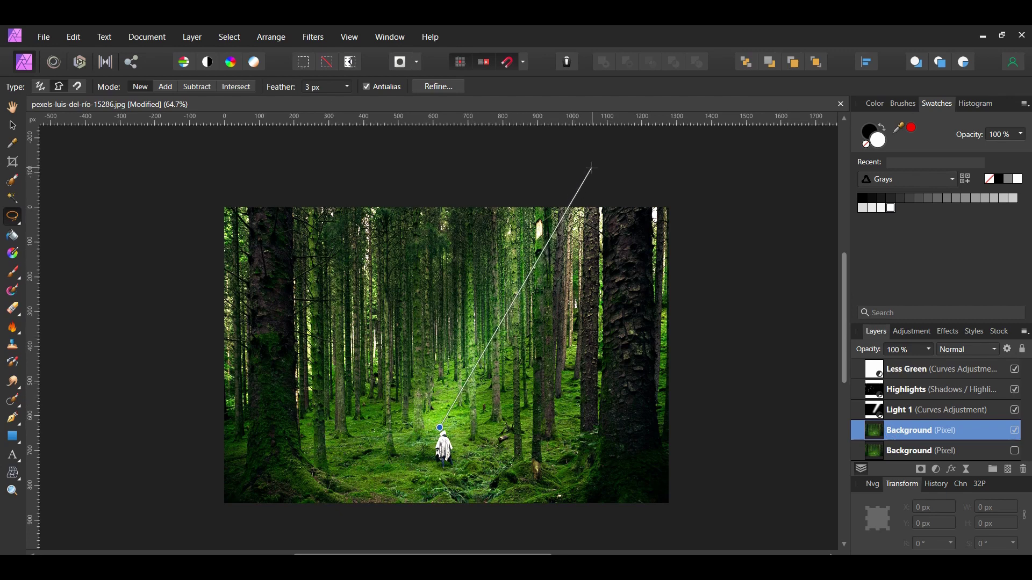
pyautogui.click(608, 145)
pyautogui.click(564, 131)
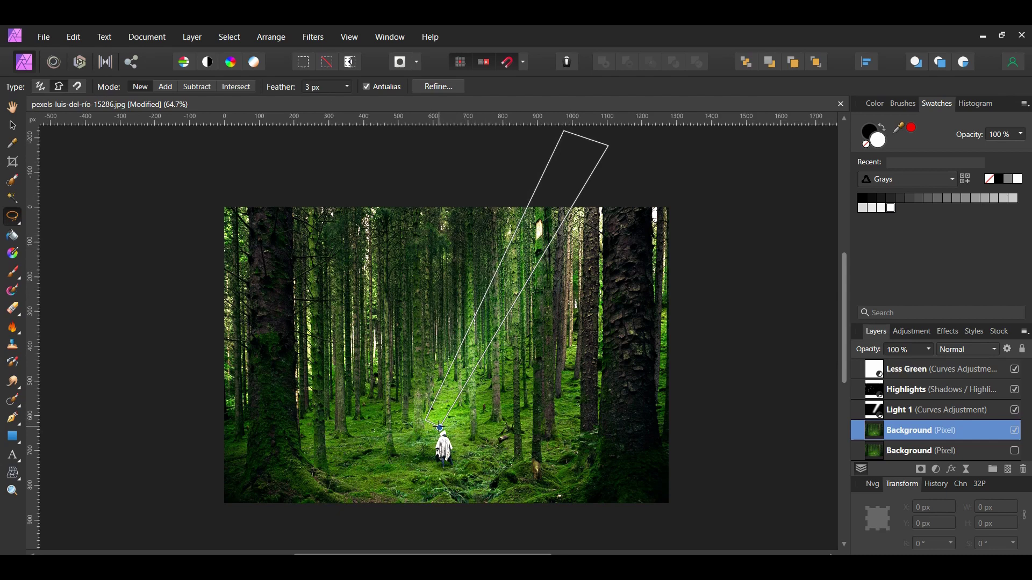
pyautogui.click(439, 428)
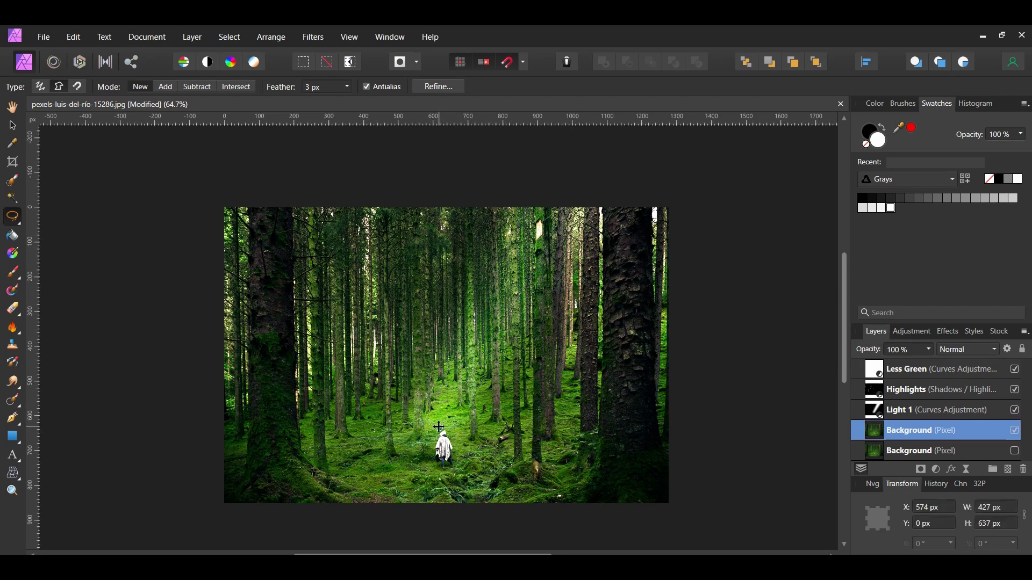
# Brighten that strip with a Curves adjustment by raising the midpoint.
pyautogui.click(938, 471)
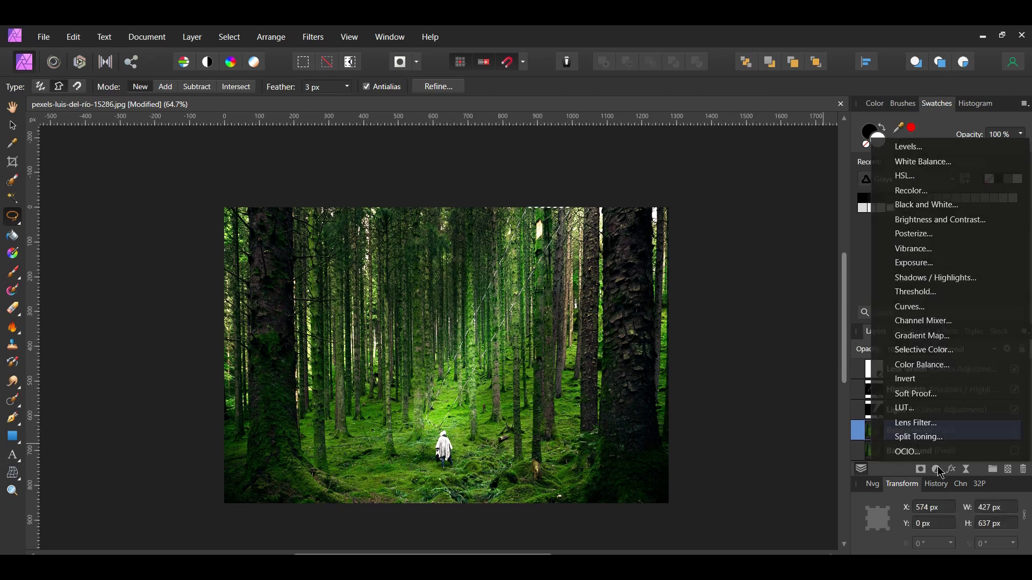
pyautogui.click(954, 310)
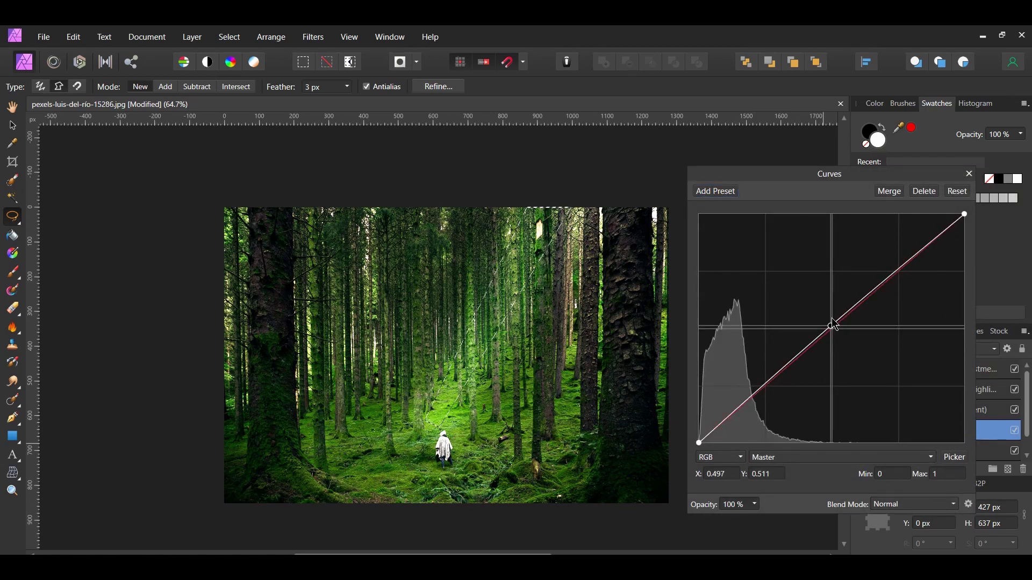
pyautogui.moveTo(834, 326); pyautogui.dragTo(832, 275)
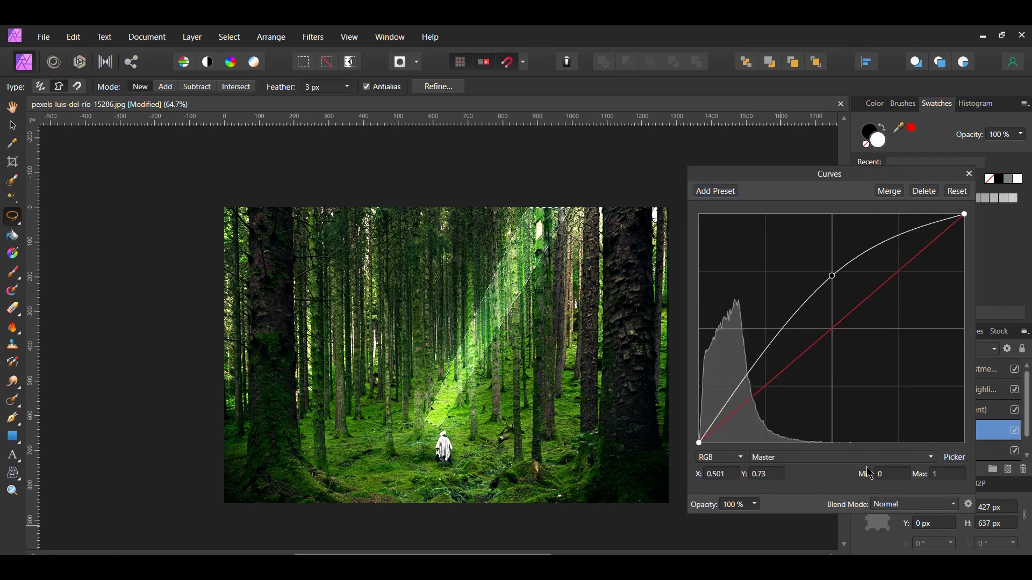
pyautogui.click(970, 174)
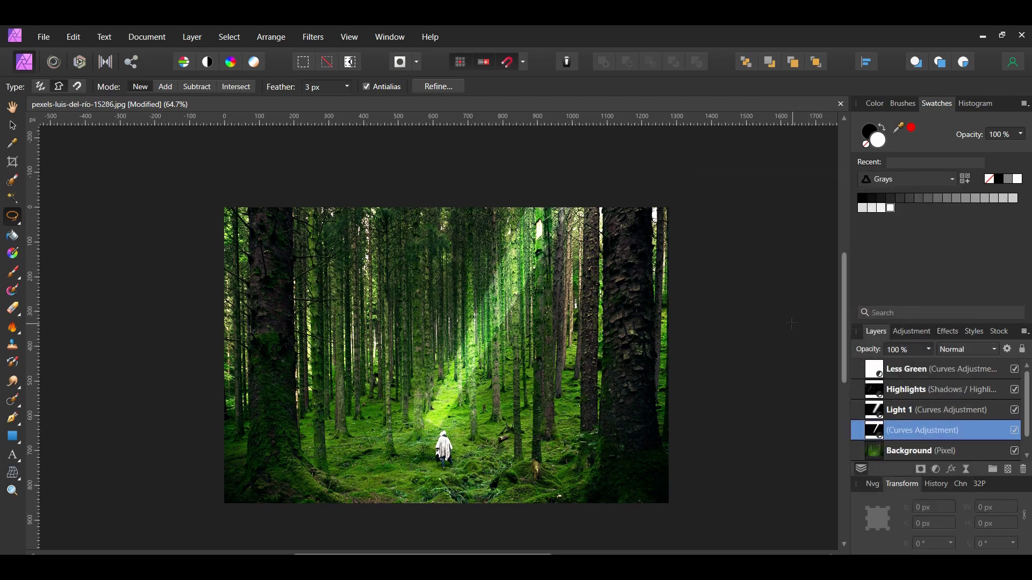
# Blur the second light ray with a 30 px Gaussian Blur.
pyautogui.click(317, 37)
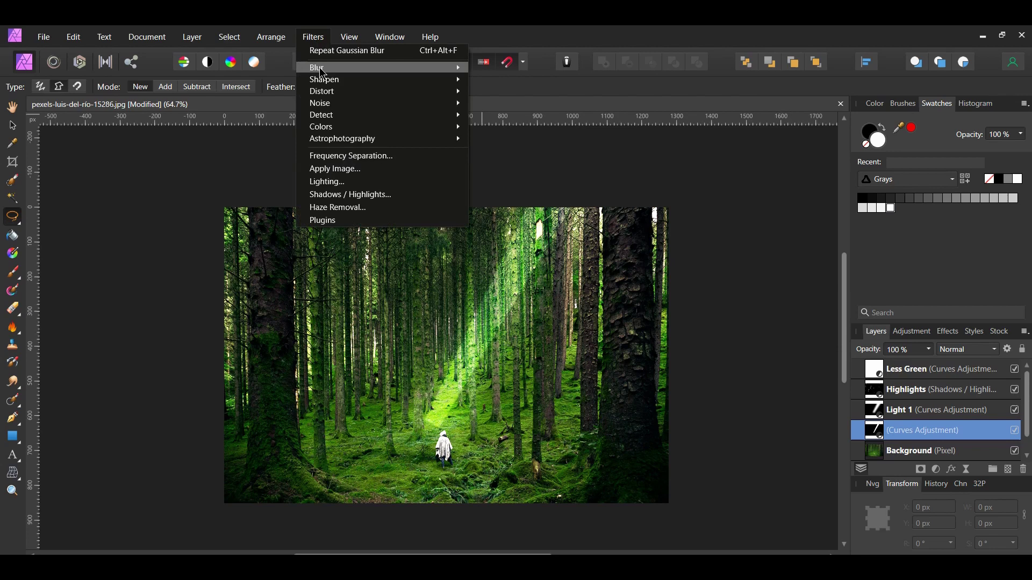
pyautogui.moveTo(385, 69)
pyautogui.click(501, 82)
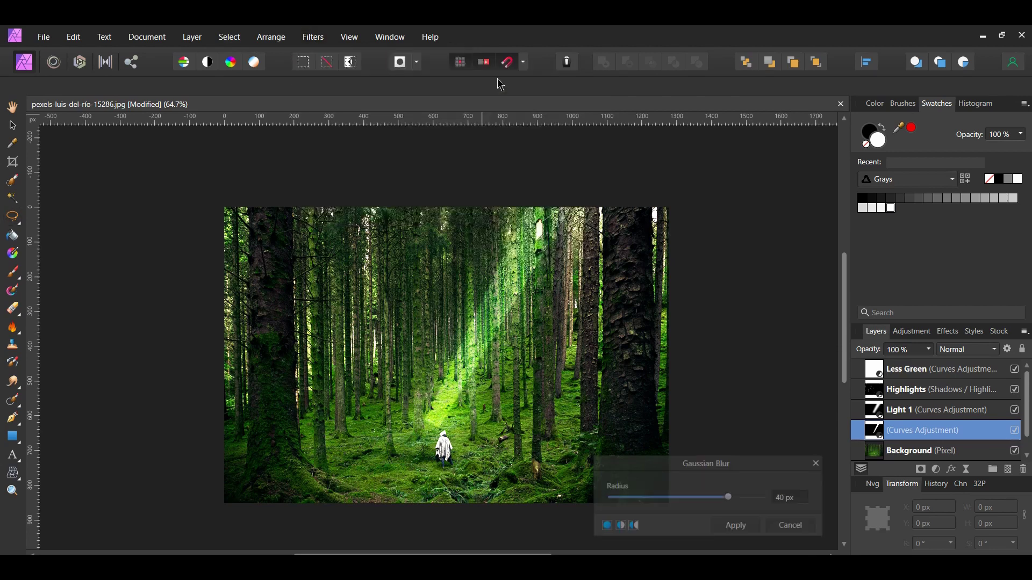
pyautogui.click(783, 498)
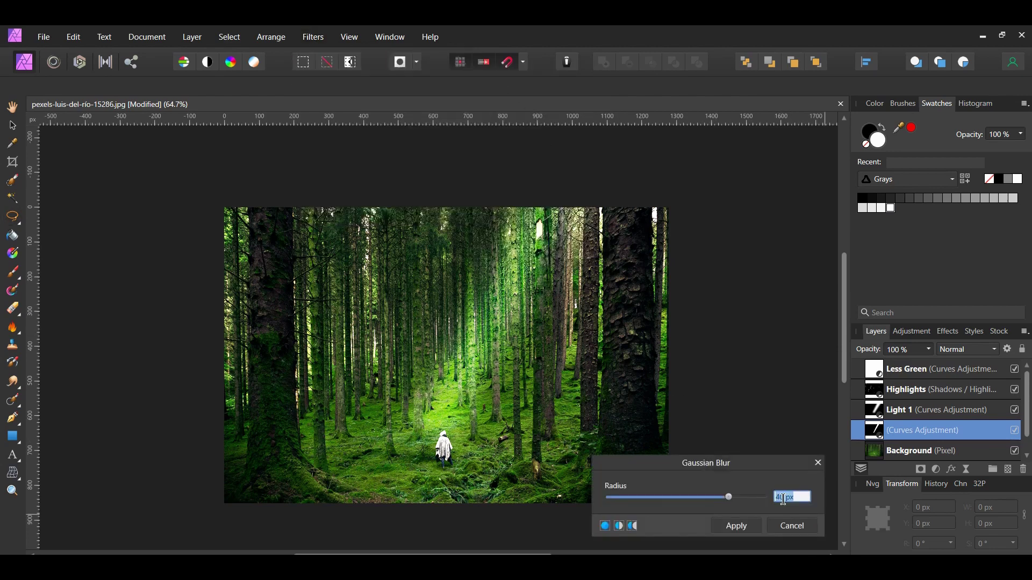
pyautogui.write('30')
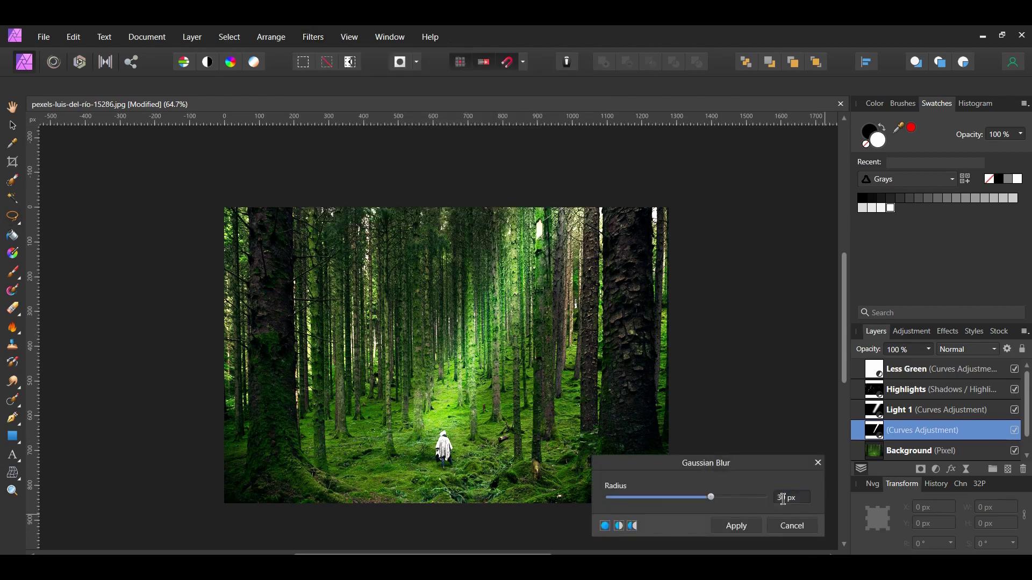
pyautogui.click(736, 526)
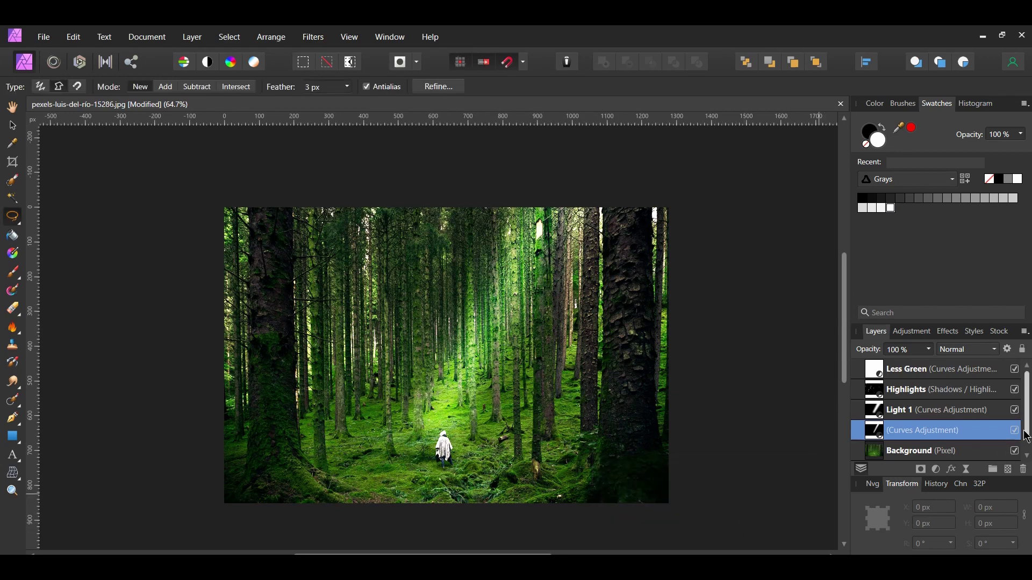
pyautogui.doubleClick(968, 431)
pyautogui.write('Light 2')
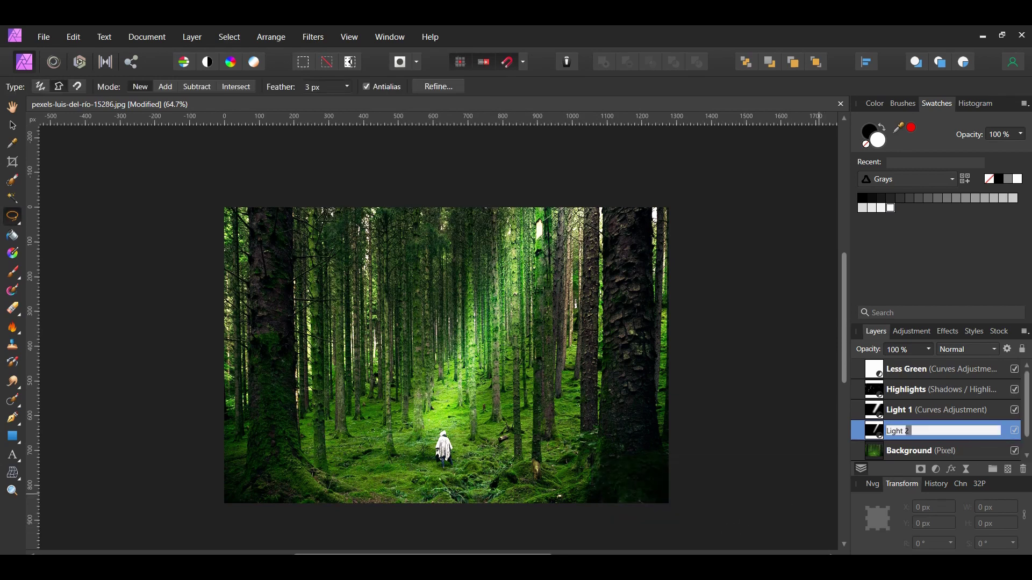
pyautogui.press('Return')
pyautogui.moveTo(858, 432); pyautogui.dragTo(858, 408)
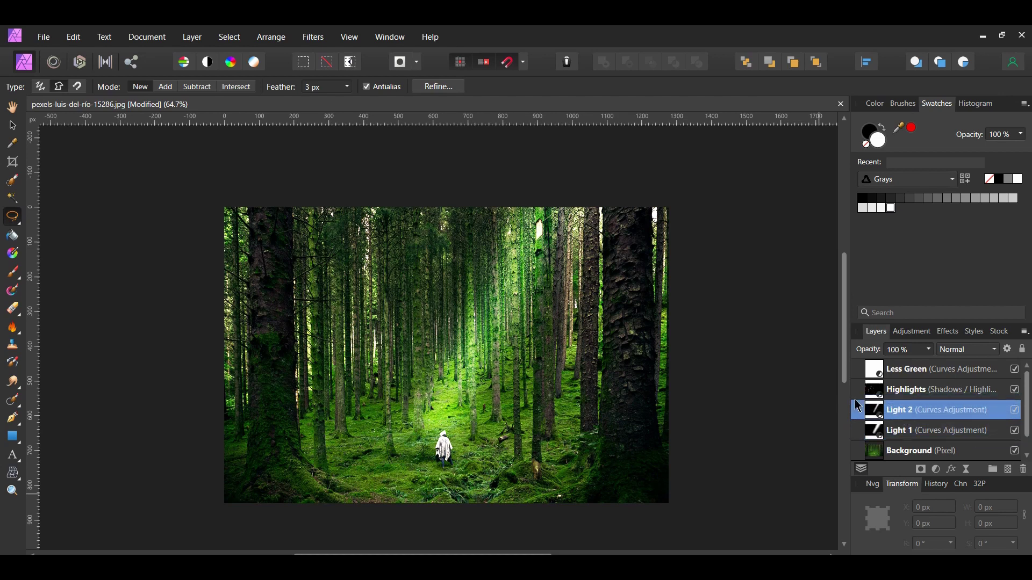
pyautogui.click(1016, 411)
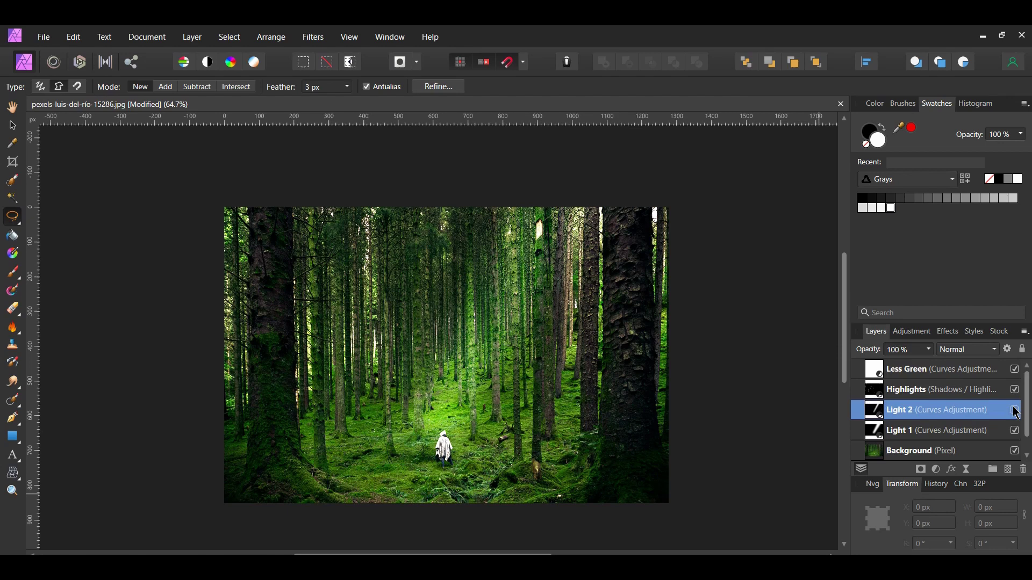
pyautogui.click(1016, 412)
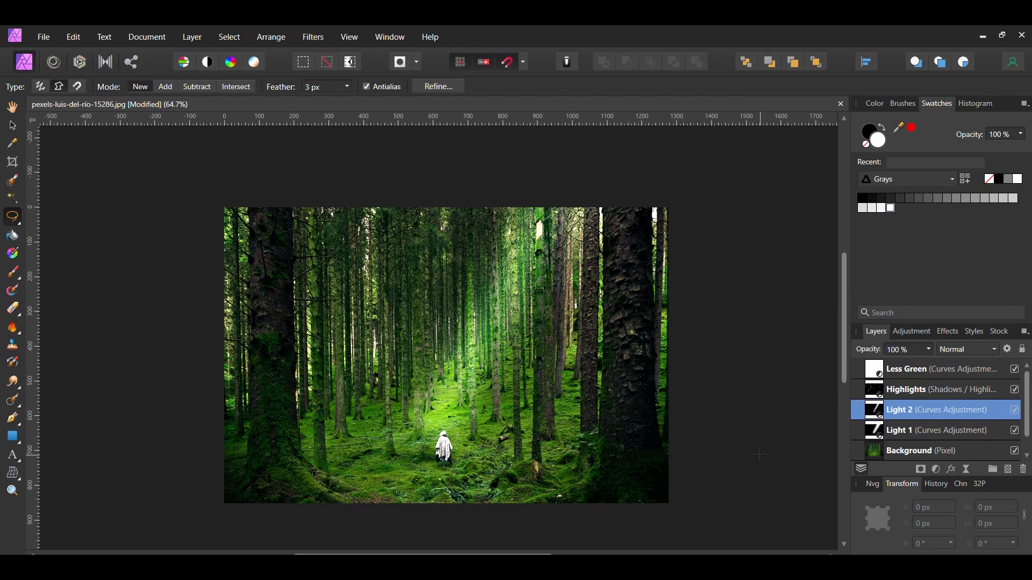
pyautogui.click(871, 458)
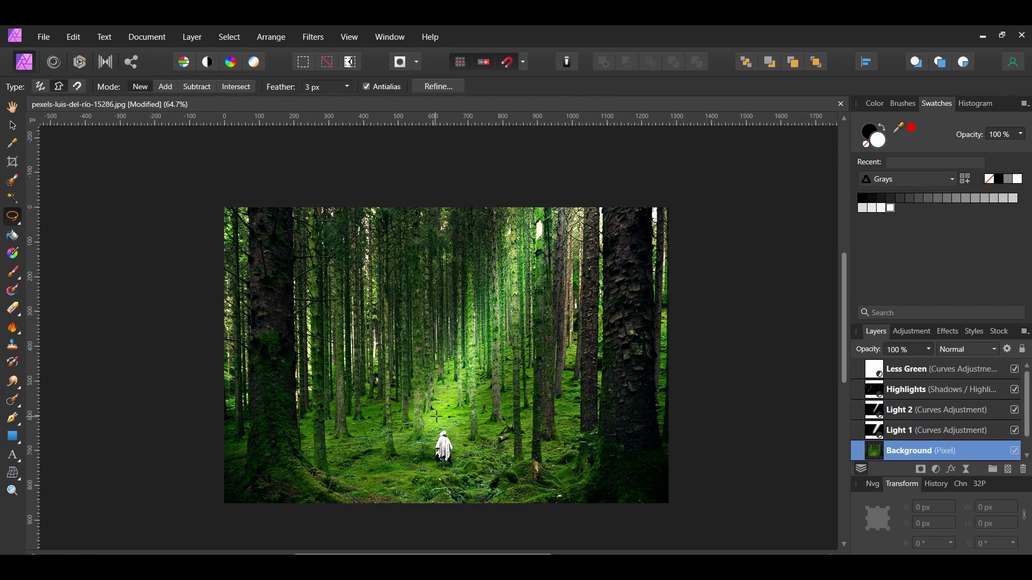
# Select a thin diagonal strip from the figure up toward the image top.
pyautogui.click(439, 417)
pyautogui.click(582, 150)
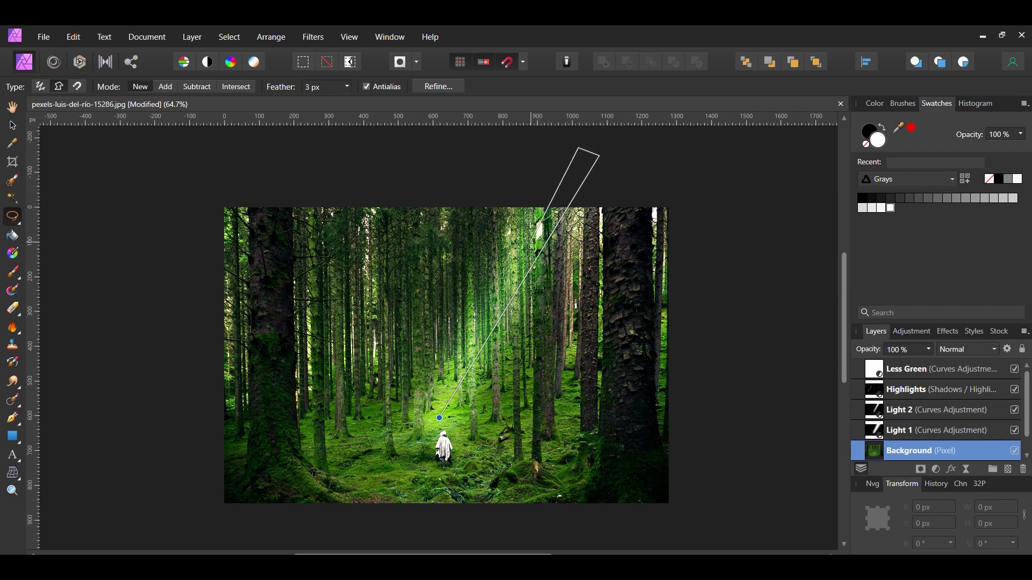
pyautogui.click(437, 419)
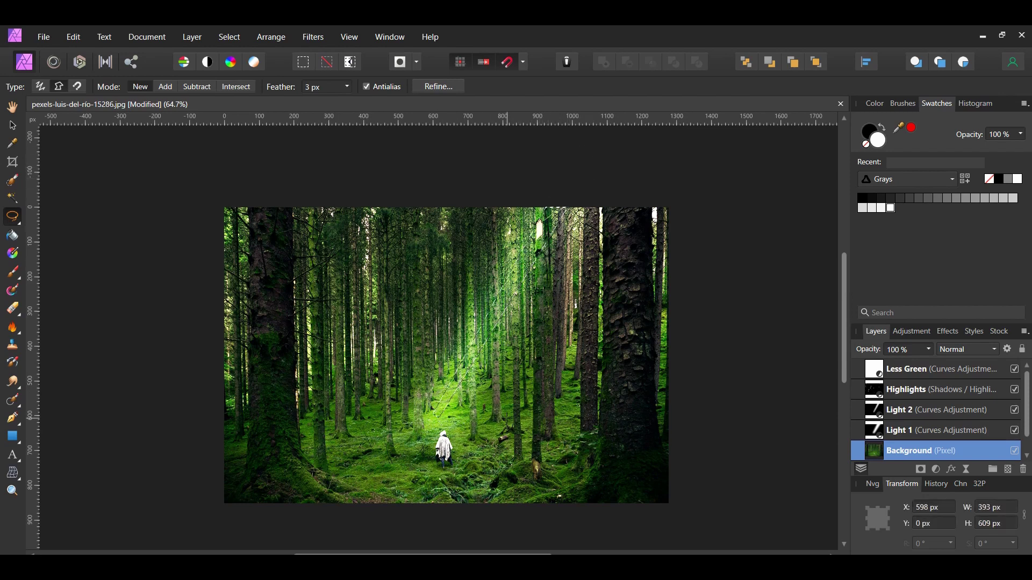
# Brighten the strip with a Curves adjustment by raising the curve's midpoint.
pyautogui.click(938, 470)
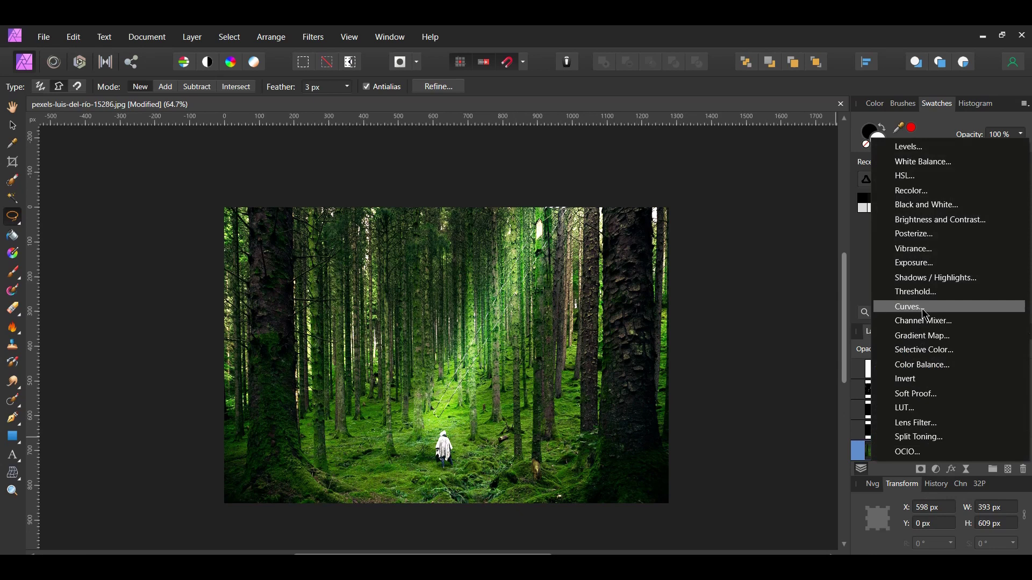
pyautogui.click(922, 314)
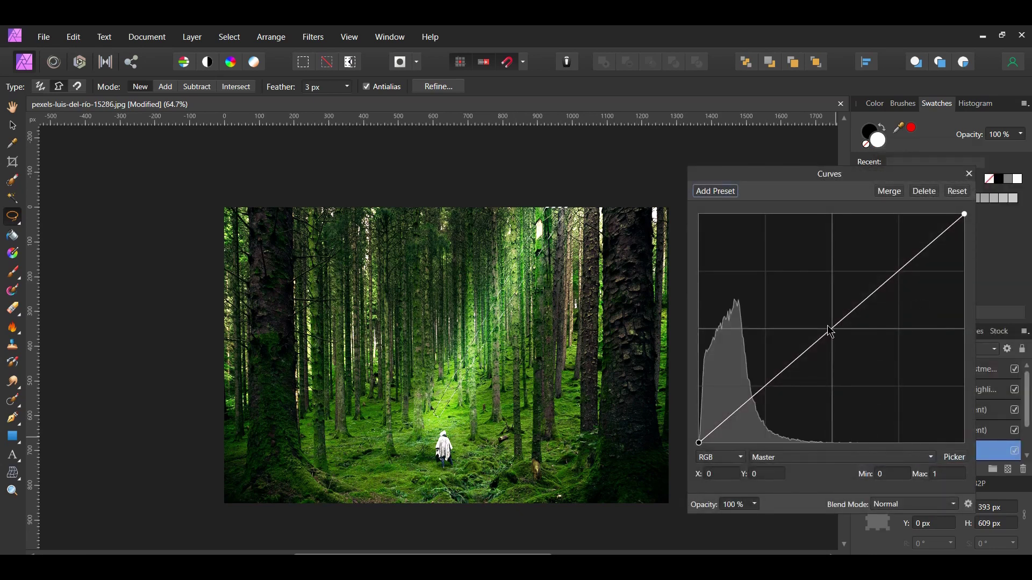
pyautogui.click(833, 329)
pyautogui.moveTo(833, 332); pyautogui.dragTo(833, 280)
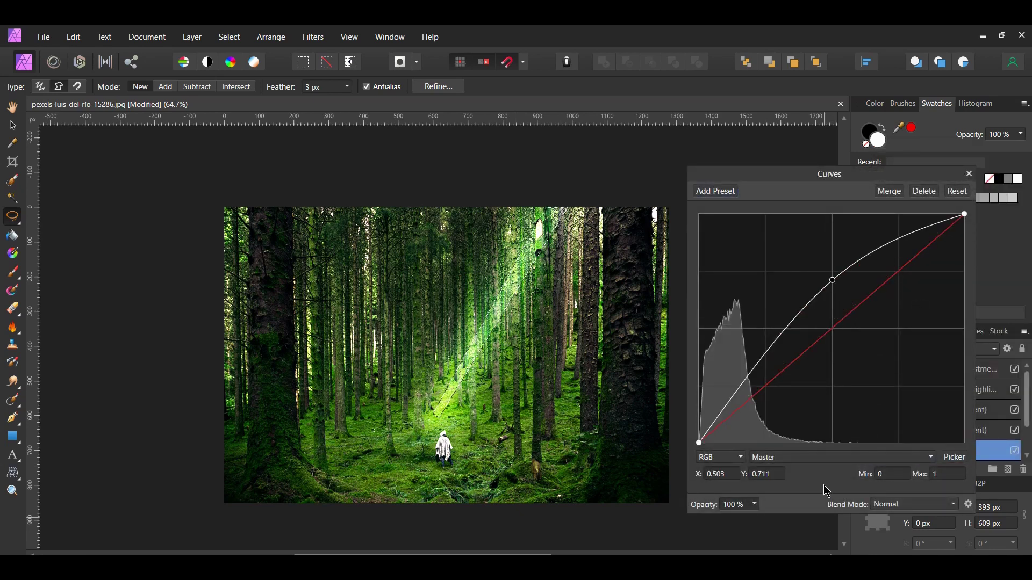
pyautogui.click(970, 173)
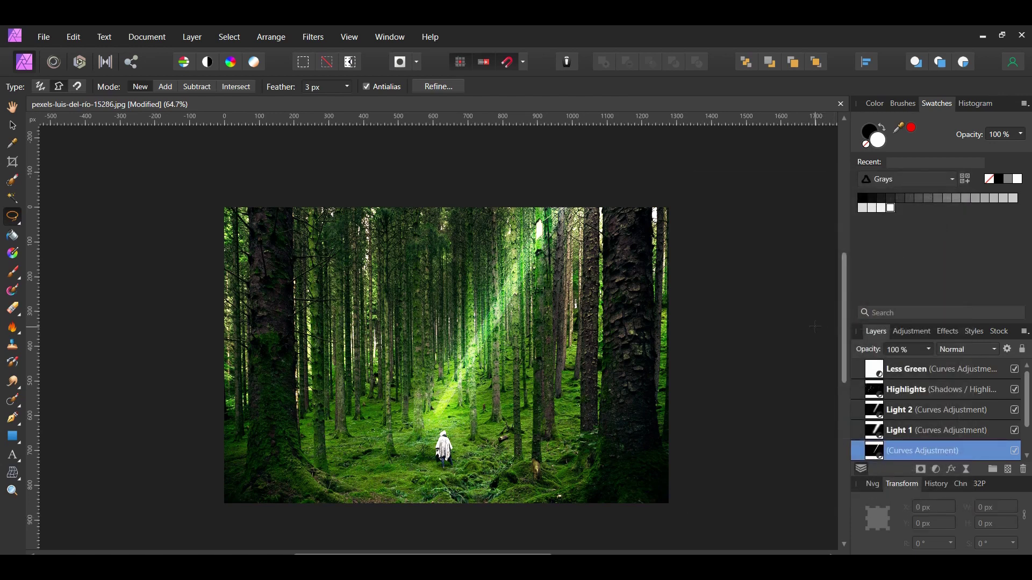
# Soften the third light ray with a 15 px Gaussian Blur.
pyautogui.click(313, 37)
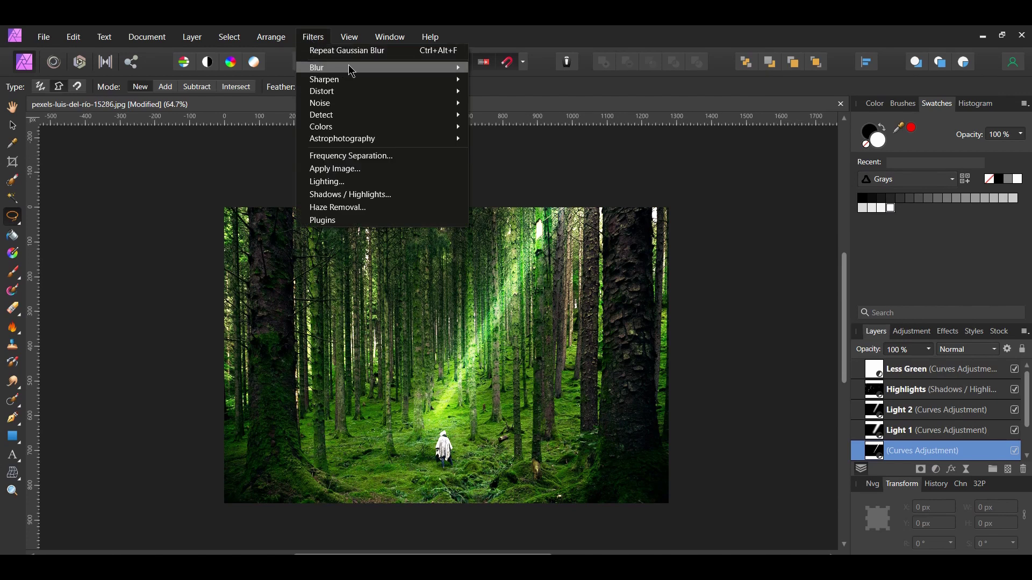
pyautogui.moveTo(353, 70)
pyautogui.click(533, 84)
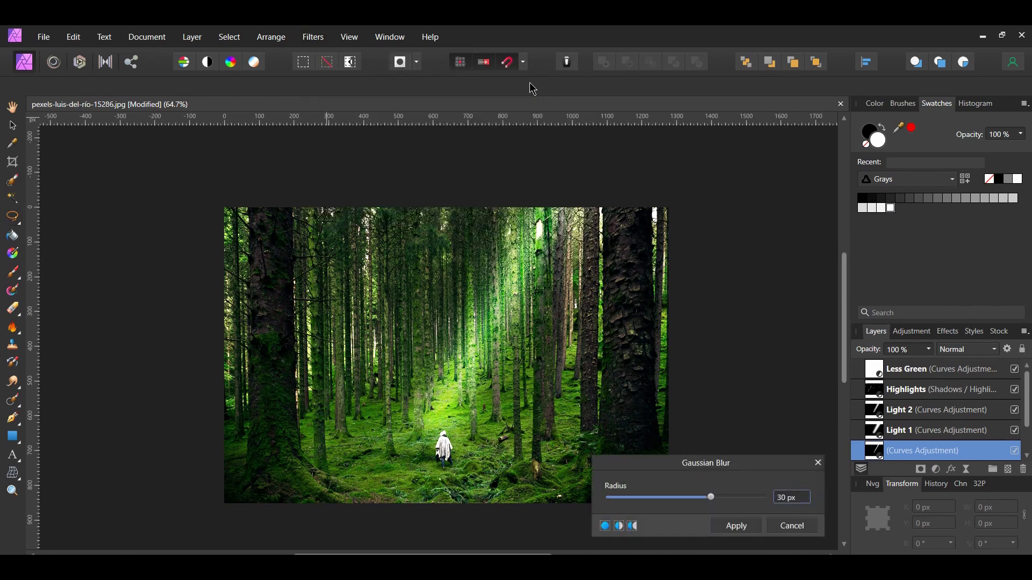
pyautogui.click(792, 500)
pyautogui.write('15')
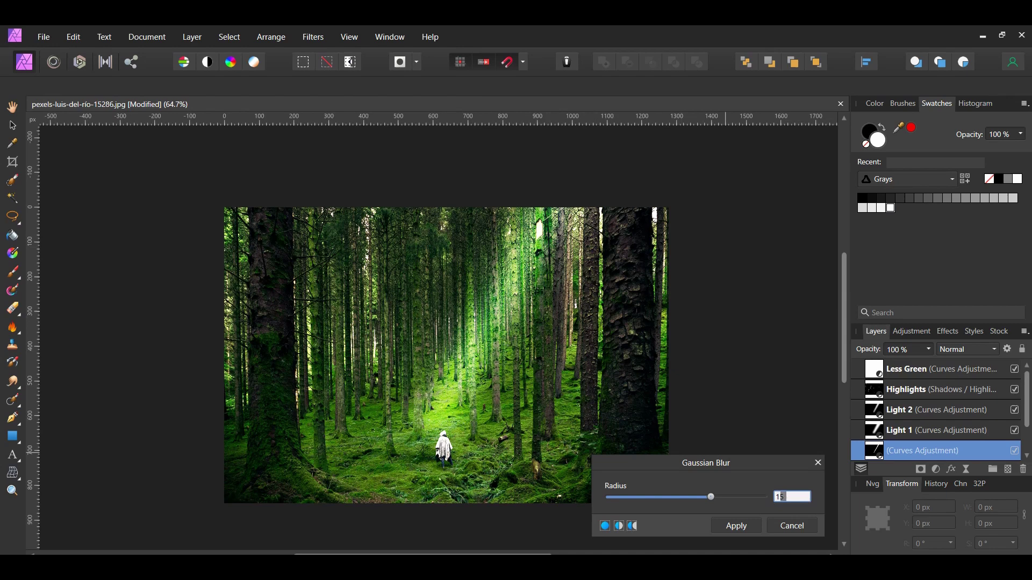
pyautogui.press('Return')
pyautogui.click(737, 526)
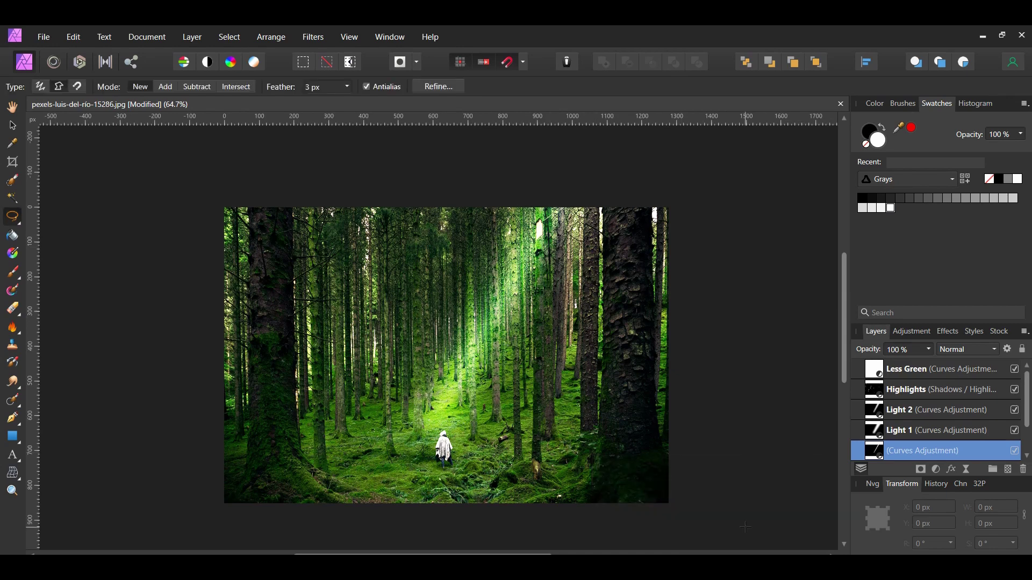
# Toggle the new light-ray layer off and on twice to compare the effect.
pyautogui.click(1015, 451)
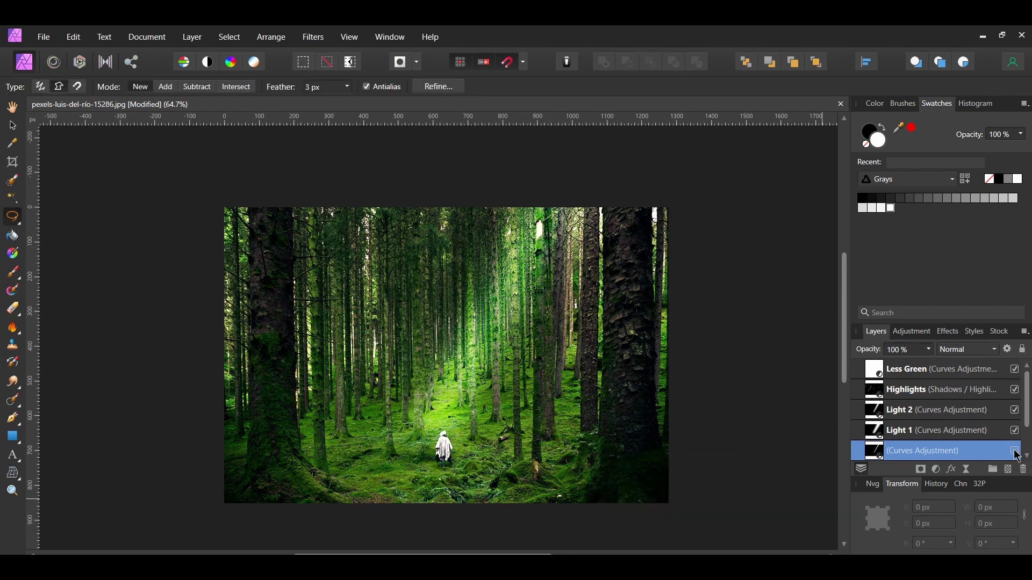
pyautogui.click(1016, 454)
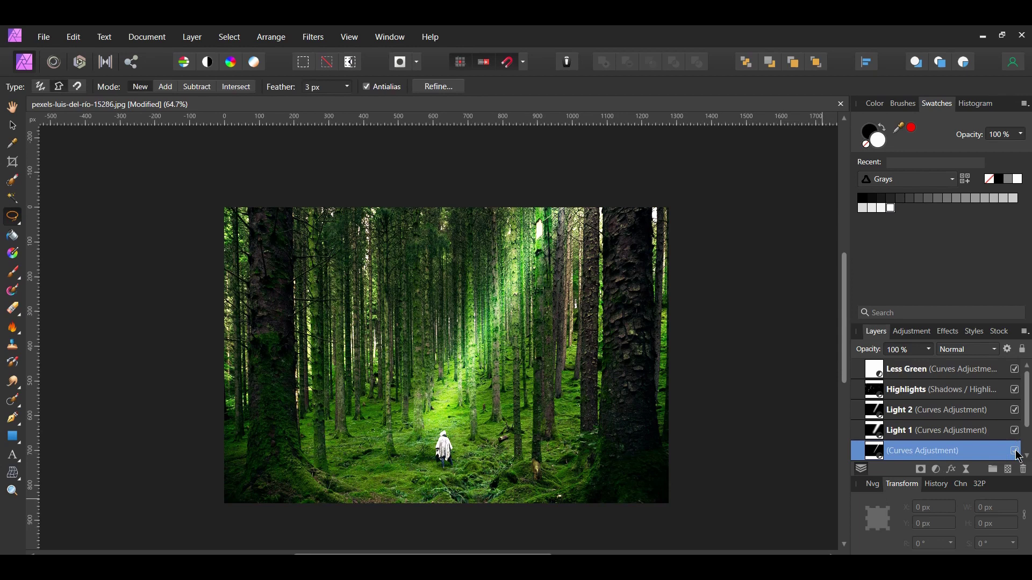
pyautogui.click(1017, 454)
pyautogui.click(1018, 454)
# Rename the new ray layer 'Light 3' and drag it above Light 2.
pyautogui.doubleClick(926, 451)
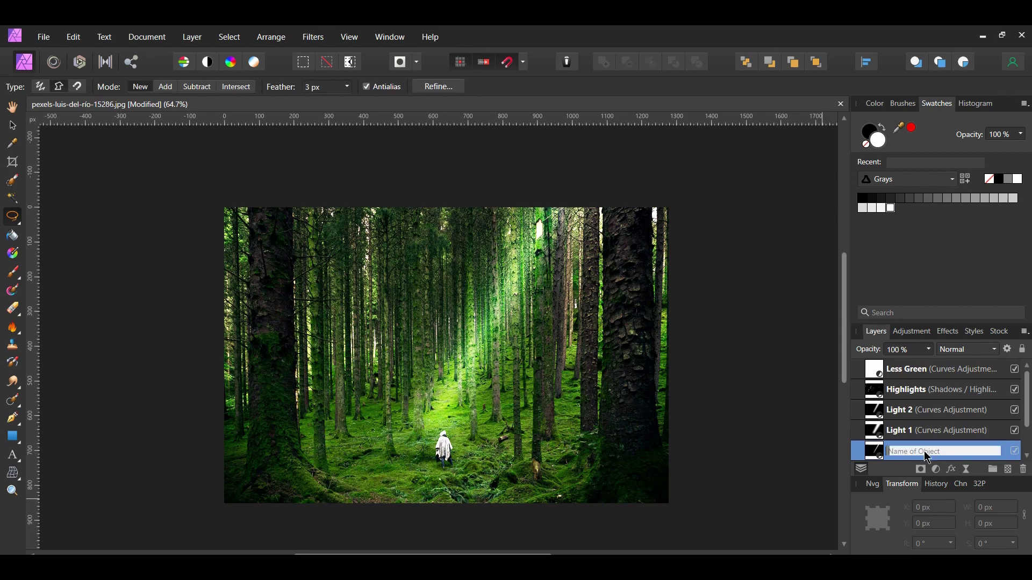
pyautogui.write('Light 3')
pyautogui.press('Return')
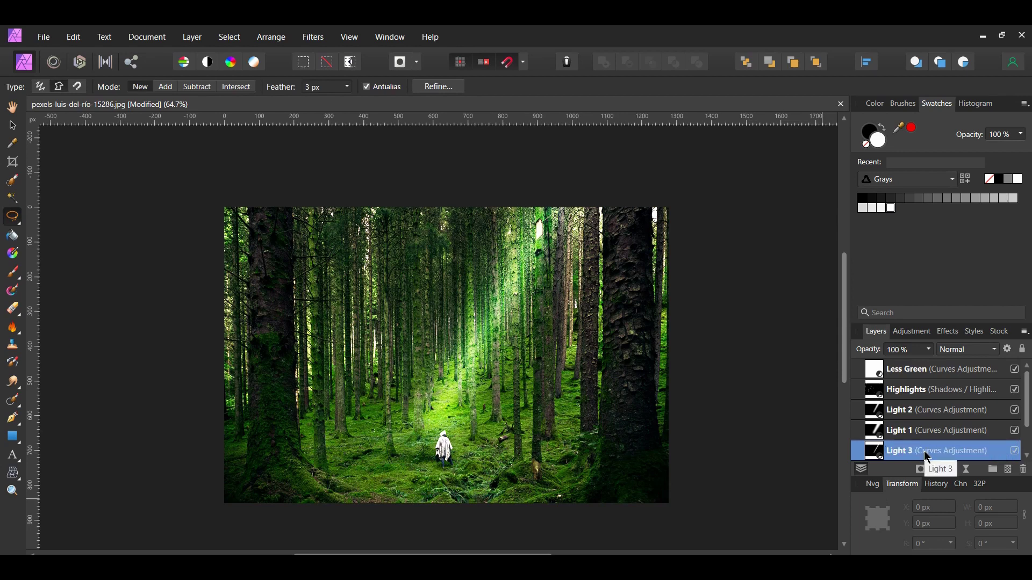
pyautogui.moveTo(859, 455); pyautogui.dragTo(857, 410)
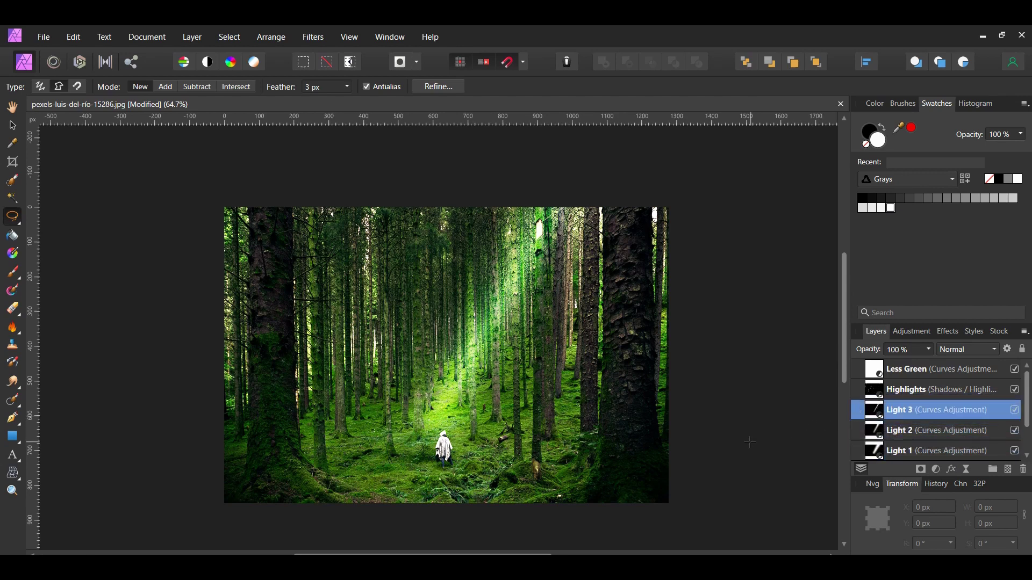
pyautogui.press('v')
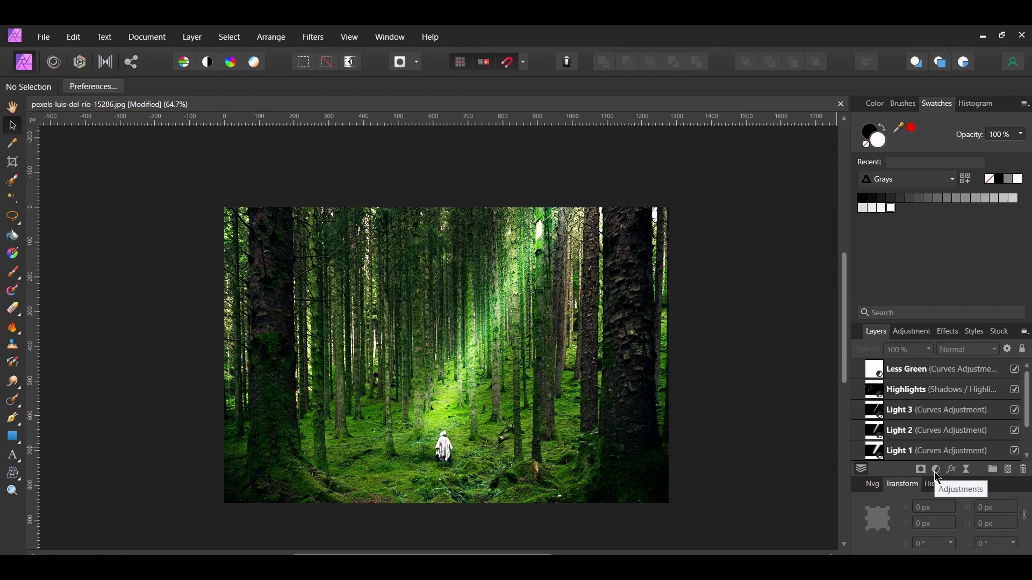
pyautogui.click(936, 470)
# Add a Curves adjustment with the midpoint raised to brighten the photo, named 'Brightness'.
pyautogui.click(930, 307)
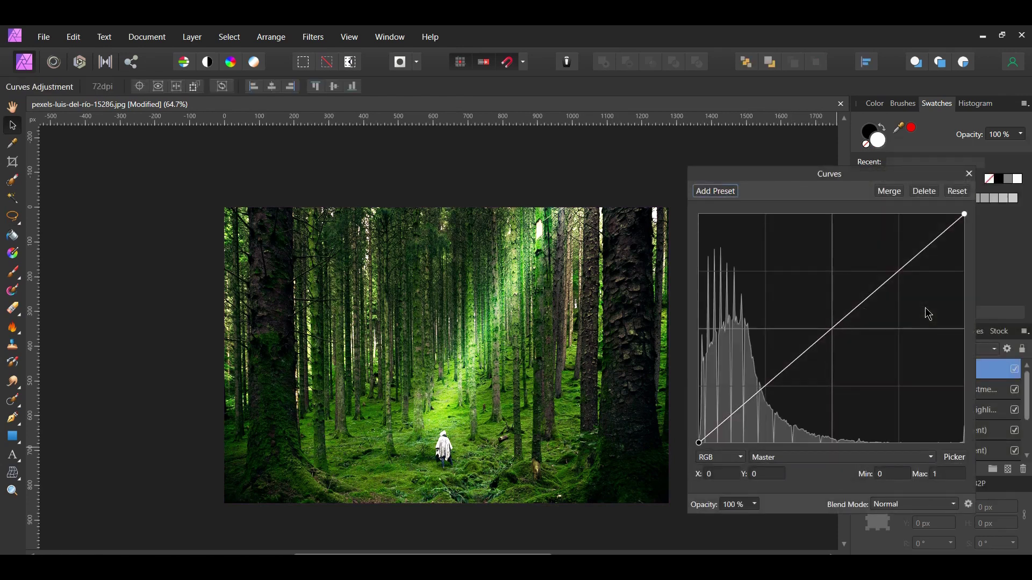
pyautogui.moveTo(831, 333); pyautogui.dragTo(834, 290)
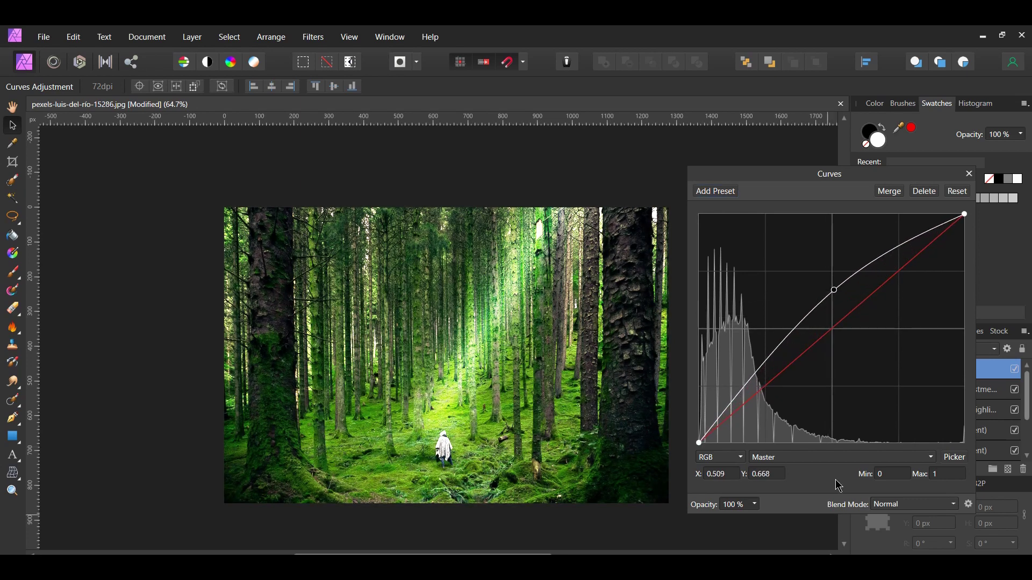
pyautogui.click(969, 174)
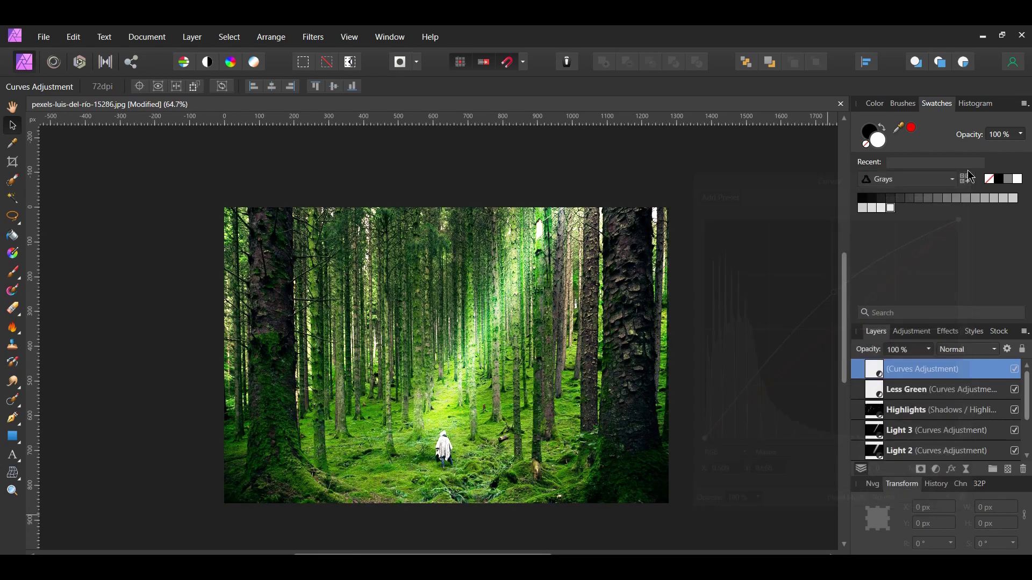
pyautogui.doubleClick(967, 368)
pyautogui.write('Brightness')
pyautogui.press('Return')
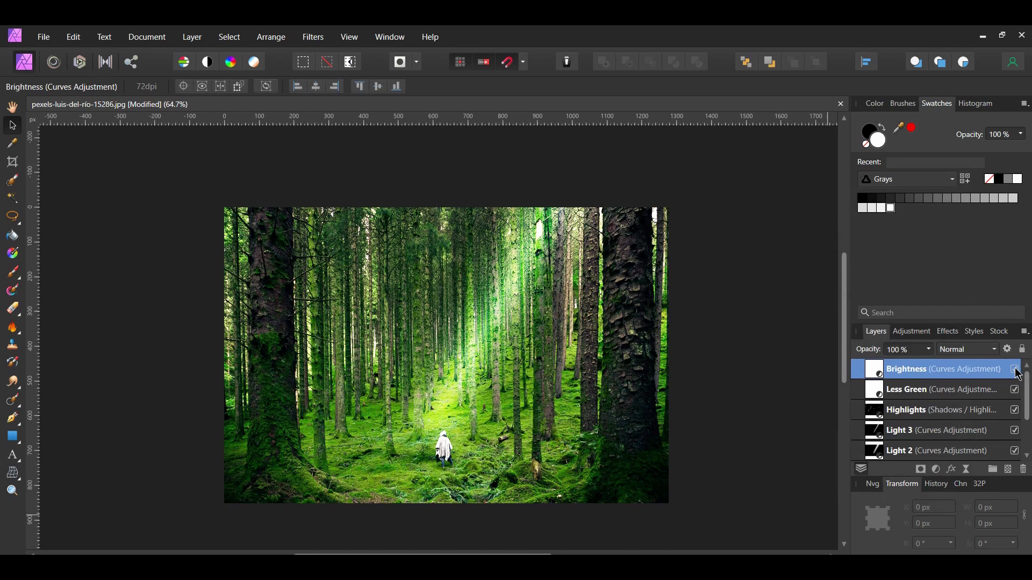
# On a new pixel layer, paint white fog with a soft brush near the figure.
pyautogui.click(1010, 470)
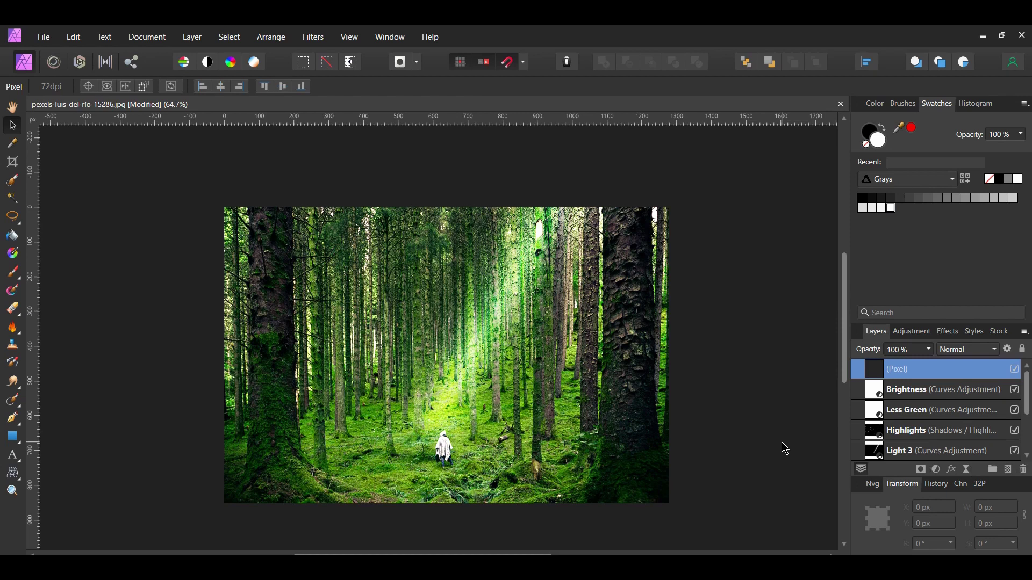
pyautogui.press('b')
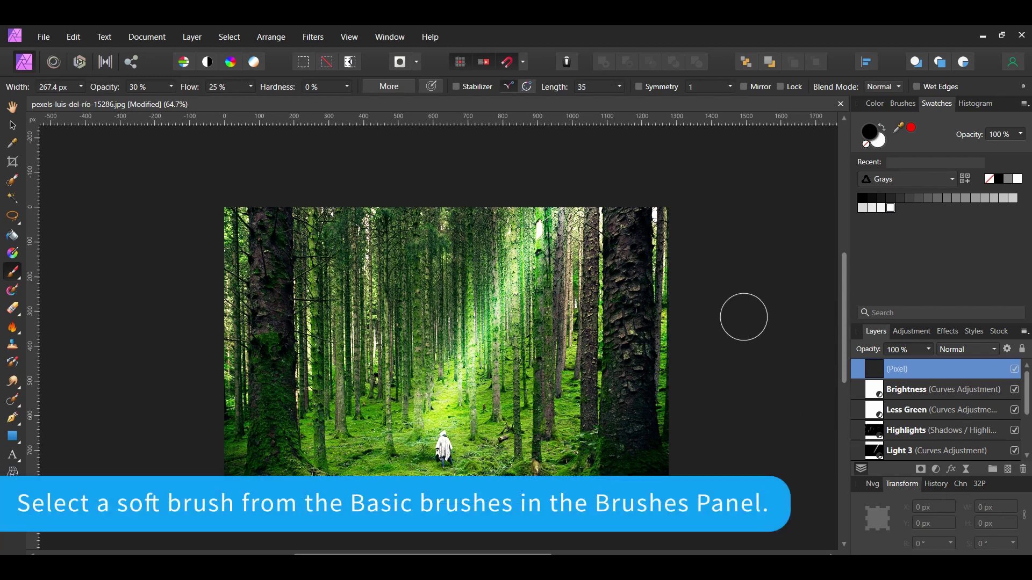
pyautogui.click(1020, 184)
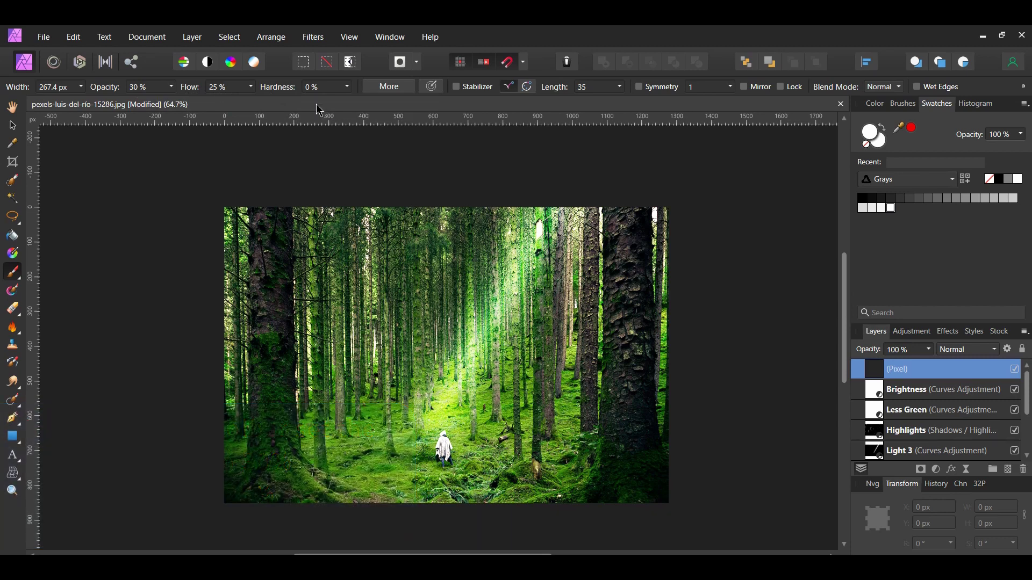
pyautogui.moveTo(455, 417)
pyautogui.mouseDown()
pyautogui.moveTo(468, 425)
pyautogui.moveTo(430, 419)
pyautogui.moveTo(406, 436)
pyautogui.moveTo(376, 434)
pyautogui.moveTo(494, 409)
pyautogui.moveTo(508, 438)
pyautogui.moveTo(460, 425)
pyautogui.moveTo(355, 457)
pyautogui.moveTo(496, 404)
pyautogui.moveTo(537, 438)
pyautogui.moveTo(500, 387)
pyautogui.moveTo(513, 442)
pyautogui.moveTo(521, 333)
pyautogui.moveTo(498, 317)
pyautogui.moveTo(556, 241)
pyautogui.moveTo(493, 337)
pyautogui.mouseUp()
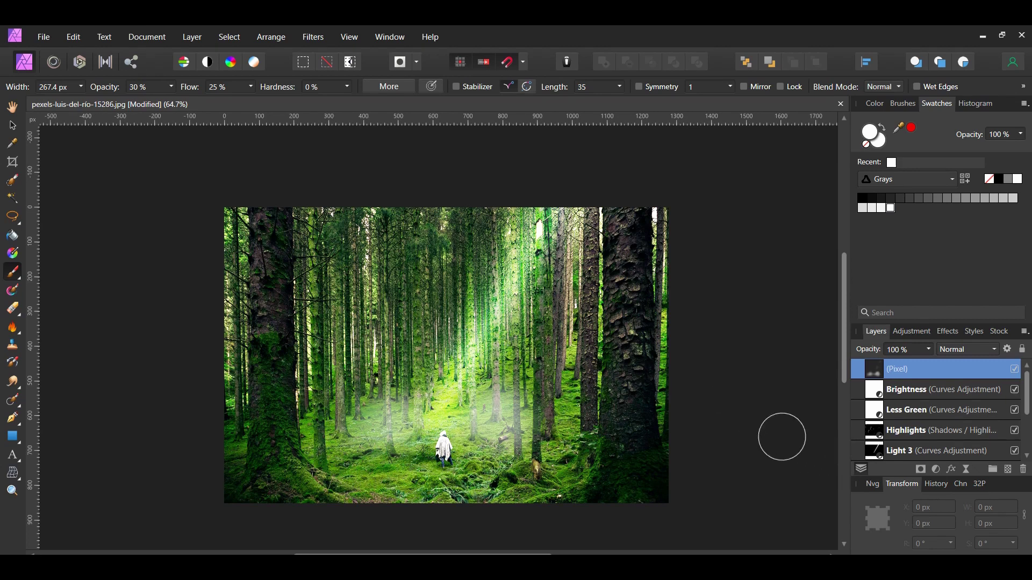
# Set the fog layer to 88% opacity, rename it 'Fog', and hide it to compare.
pyautogui.click(928, 350)
pyautogui.moveTo(934, 367); pyautogui.dragTo(917, 367)
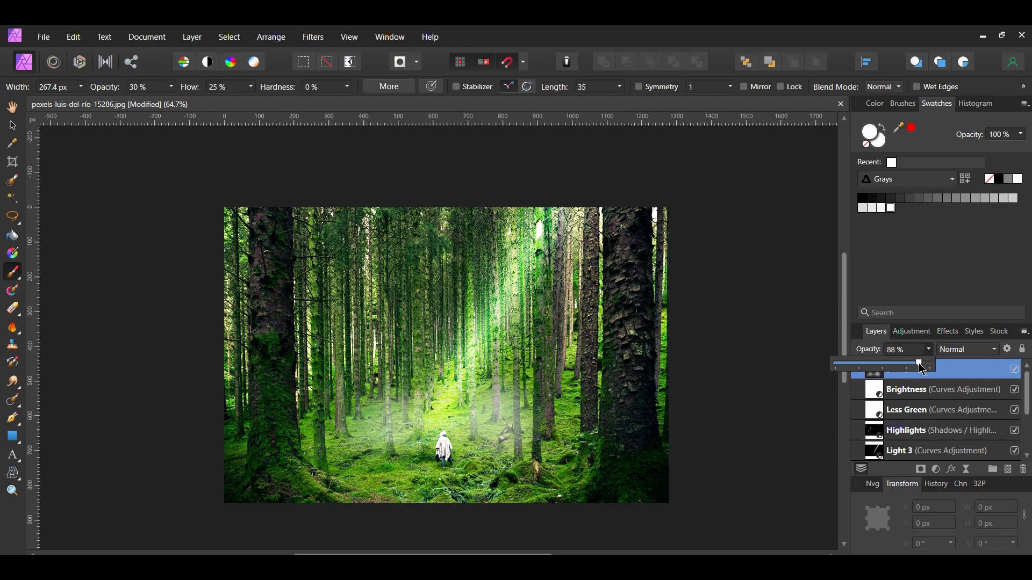
pyautogui.doubleClick(946, 377)
pyautogui.write('Fog')
pyautogui.press('Return')
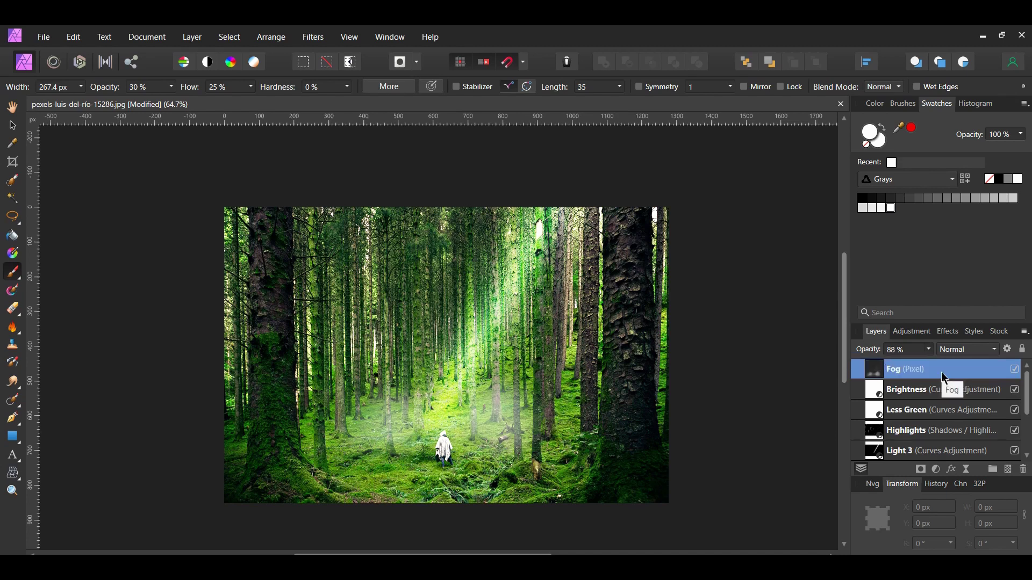
pyautogui.click(1016, 371)
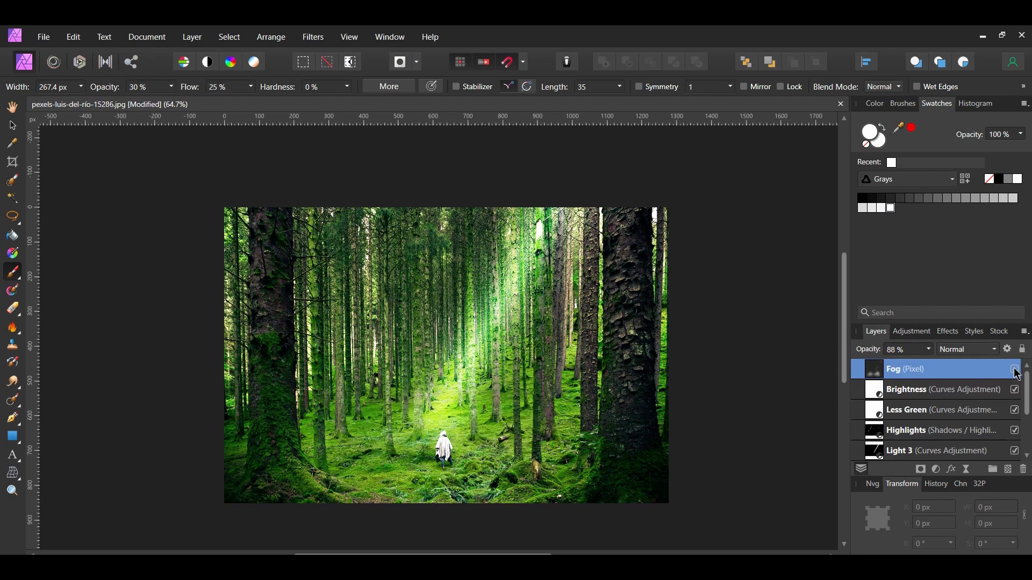
# Show the fog again, then select the Background layer's shadow areas via Tonal Range.
pyautogui.click(1016, 371)
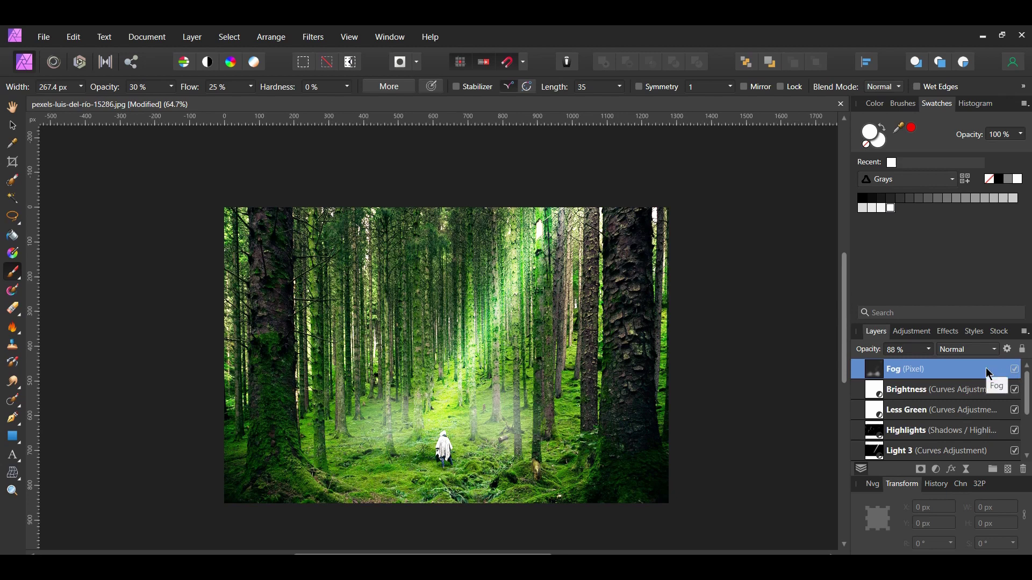
pyautogui.press('v')
pyautogui.hotkey('ctrl', 'd')
pyautogui.scroll(-3, 914, 414)
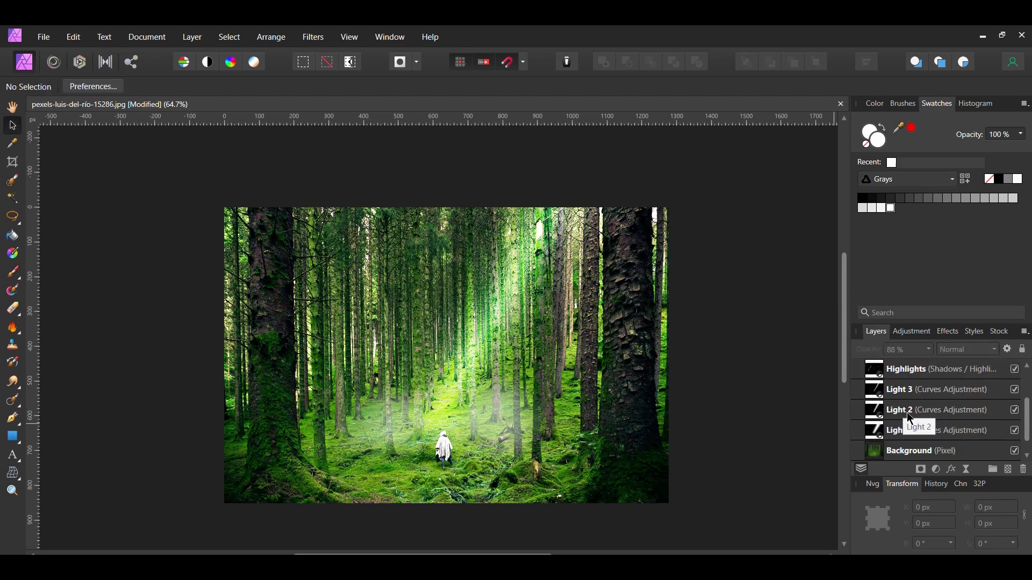
pyautogui.click(906, 457)
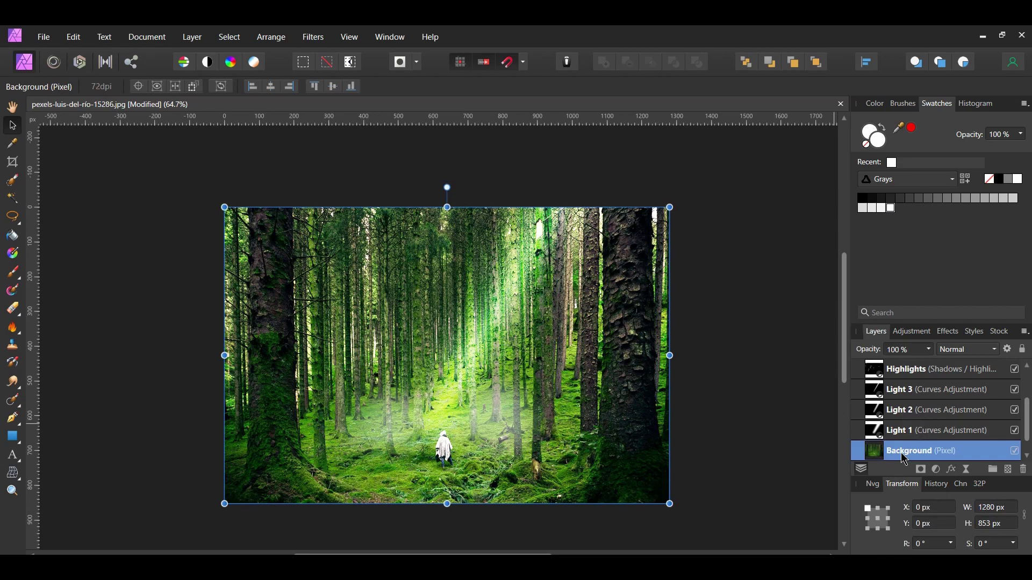
pyautogui.click(231, 38)
pyautogui.moveTo(309, 208)
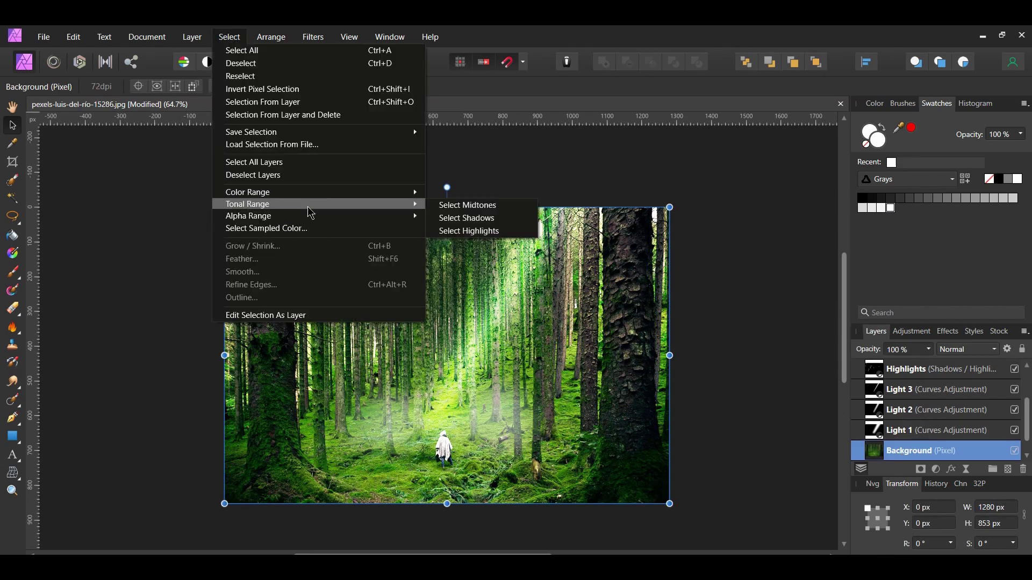
pyautogui.click(467, 219)
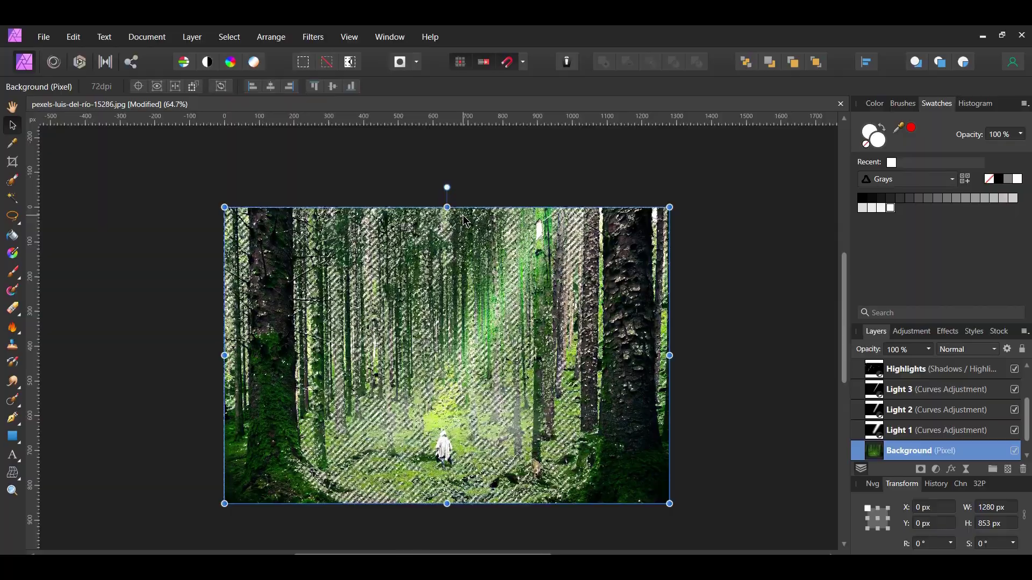
# Add a Shadows / Highlights adjustment with Shadows set to -60%.
pyautogui.click(936, 470)
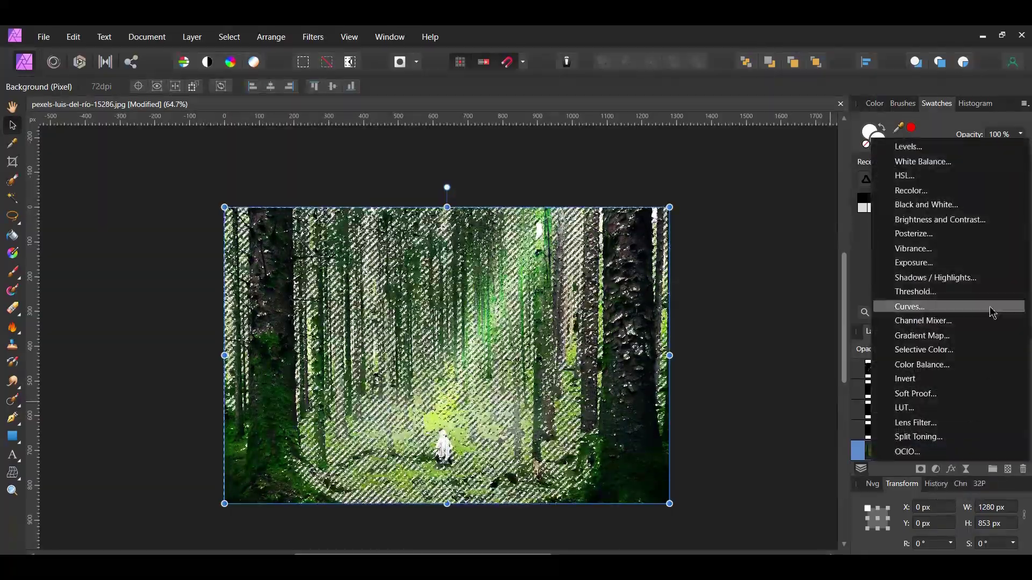
pyautogui.click(989, 279)
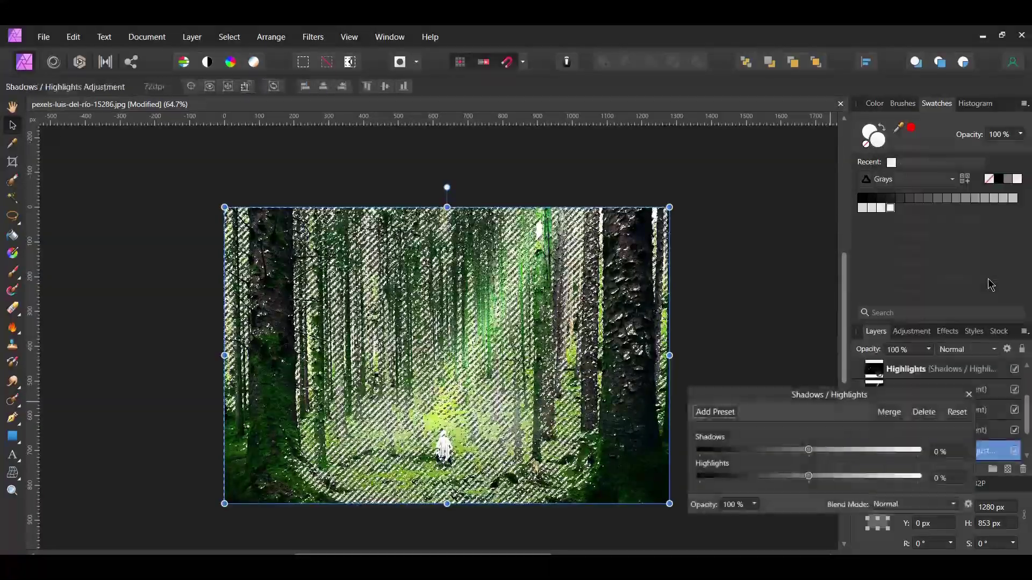
pyautogui.click(962, 455)
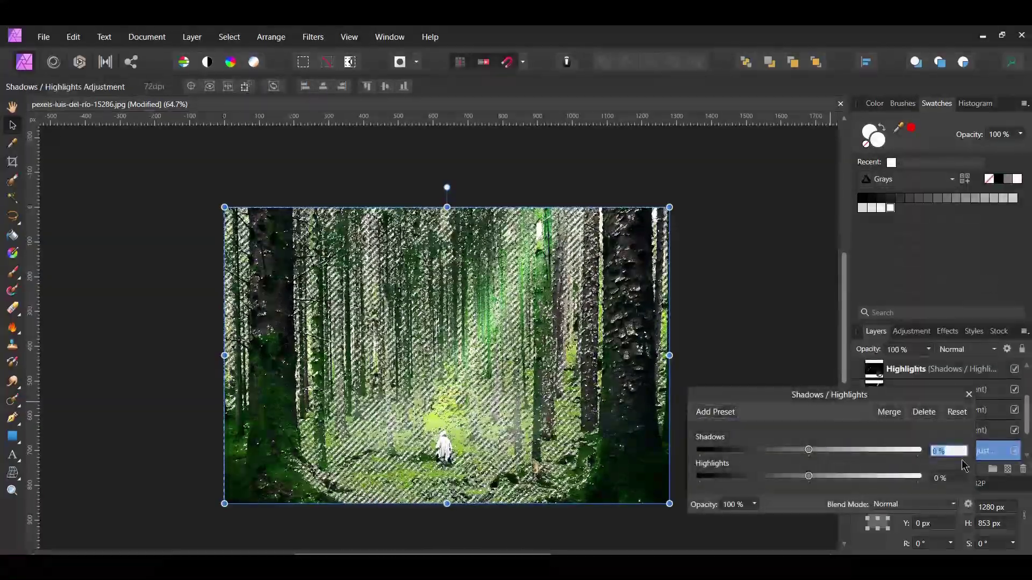
pyautogui.write('-60')
pyautogui.press('Return')
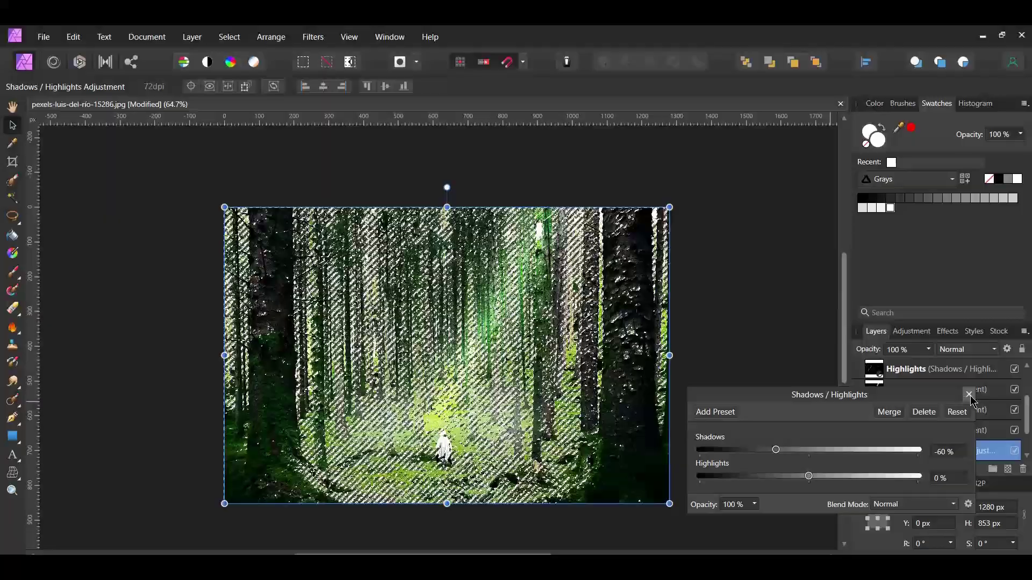
pyautogui.click(970, 395)
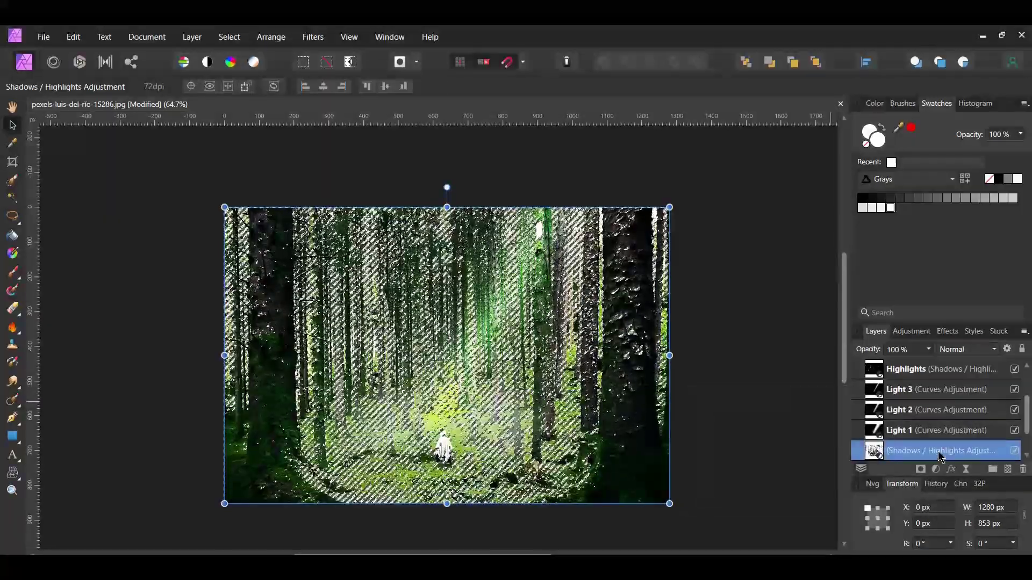
# Rename the adjustment 'Shadows', clear the selection, and toggle it to compare.
pyautogui.doubleClick(938, 451)
pyautogui.write('Shadows')
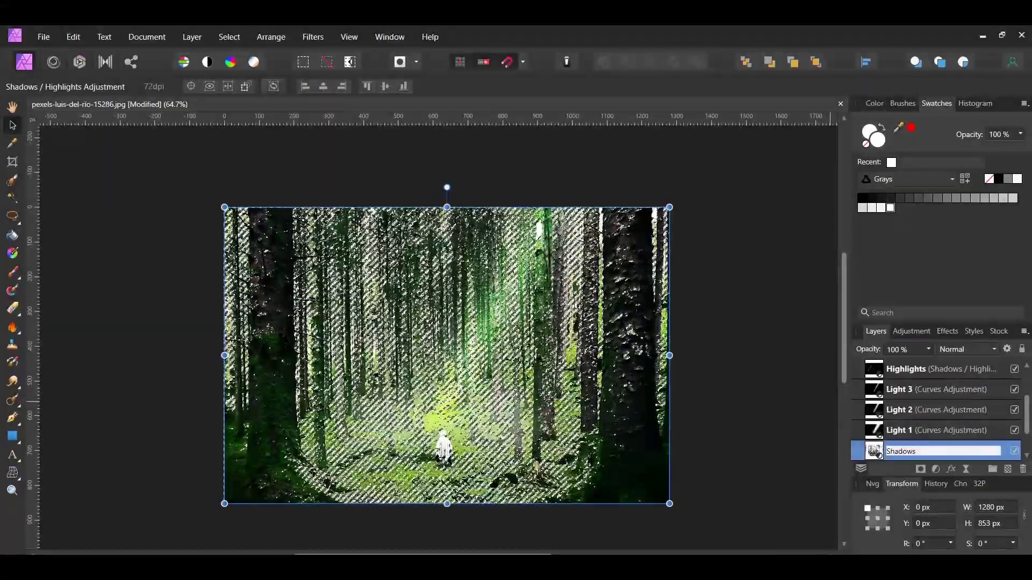
pyautogui.press('Return')
pyautogui.hotkey('ctrl', 'd')
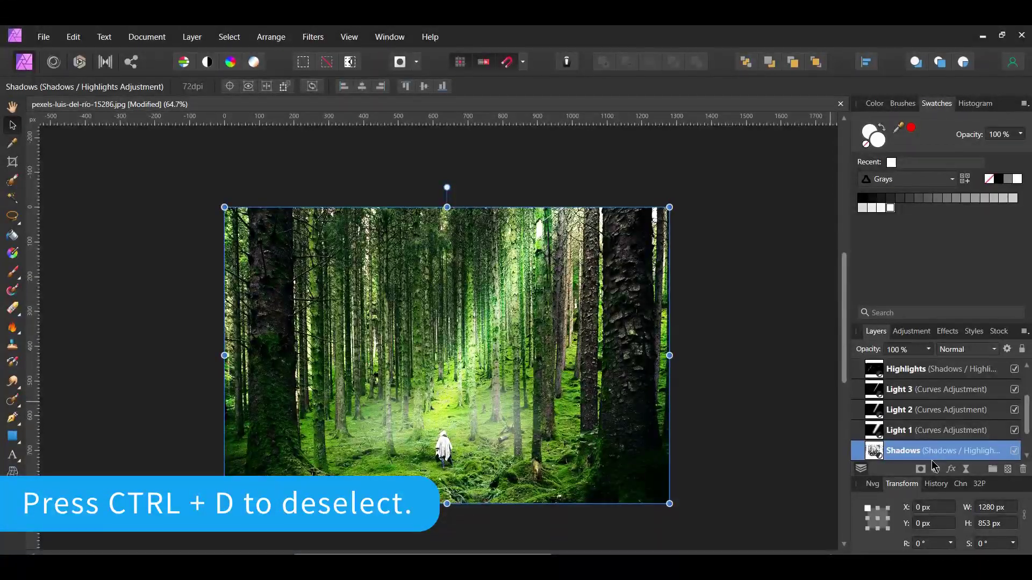
pyautogui.click(1015, 451)
pyautogui.click(1015, 452)
# Add a new top pixel layer and fill it with black primary colour.
pyautogui.hotkey('ctrl', 'z')
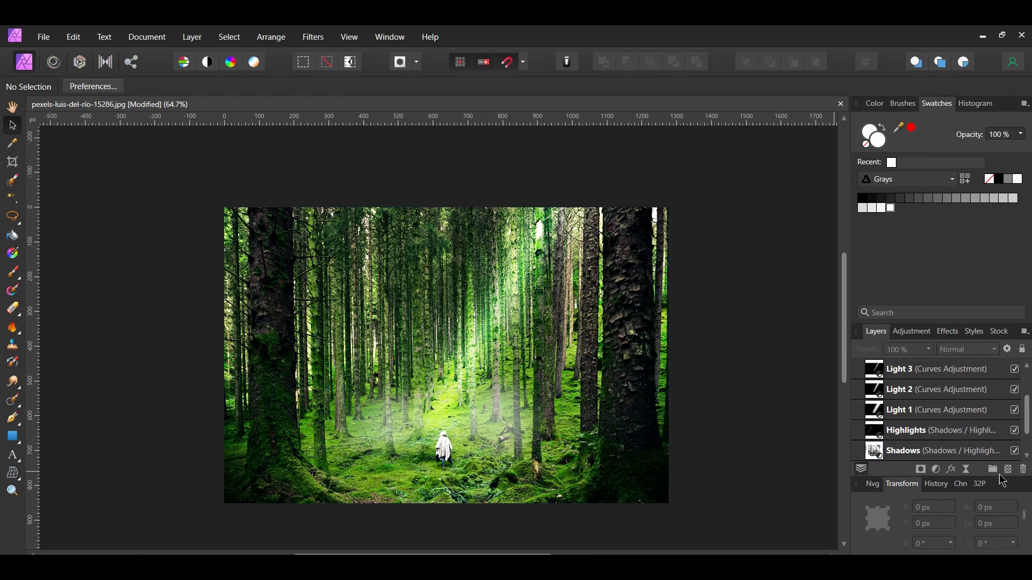
pyautogui.click(1010, 472)
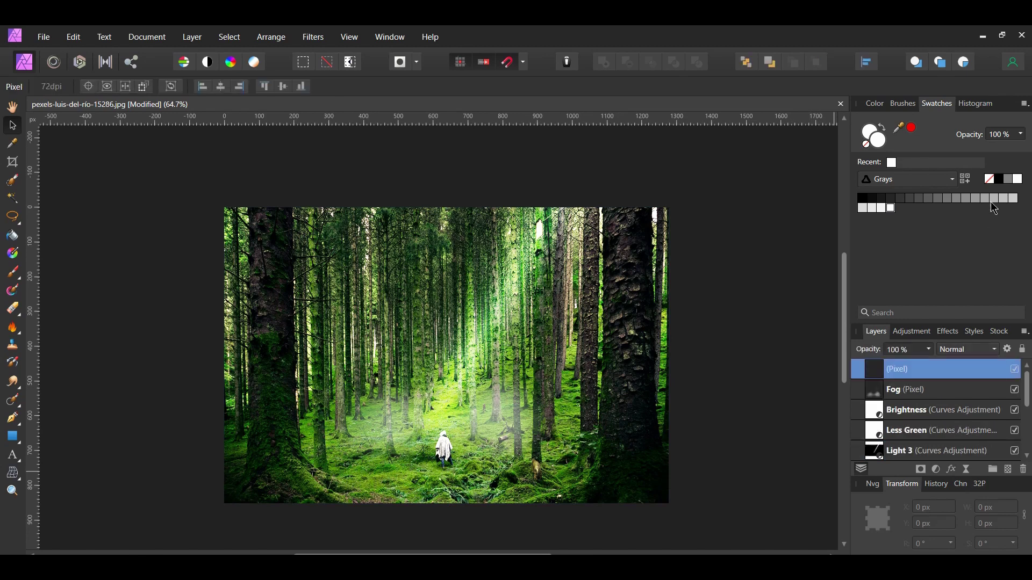
pyautogui.click(998, 178)
pyautogui.click(73, 39)
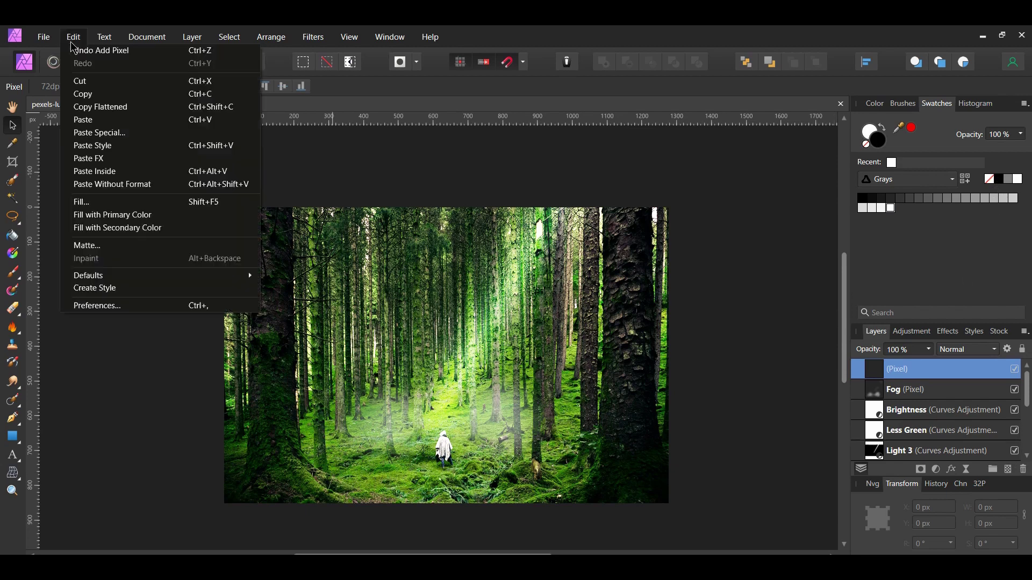
pyautogui.click(123, 216)
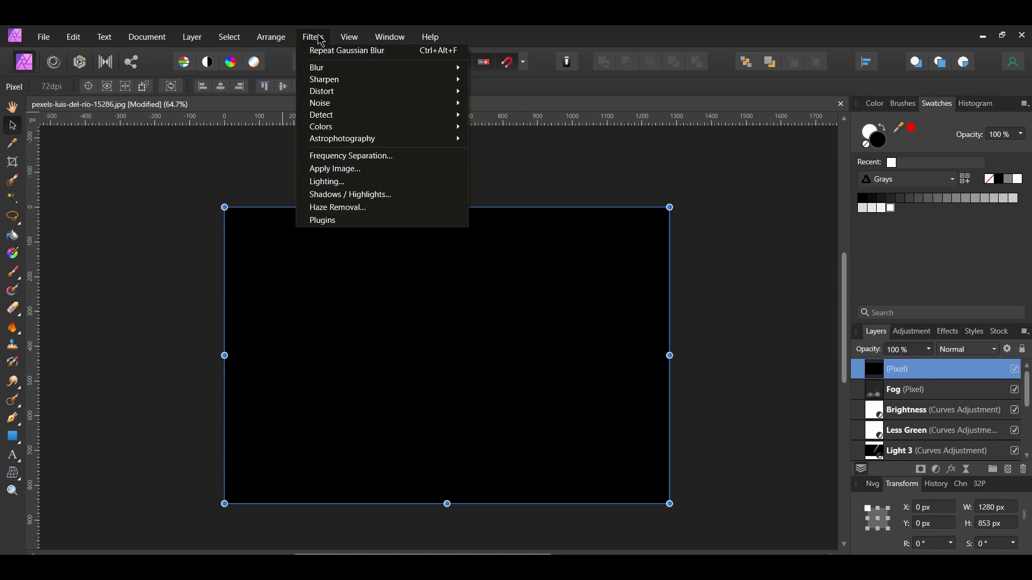
# Apply 100% monochromatic Gaussian noise to the black layer.
pyautogui.moveTo(379, 103)
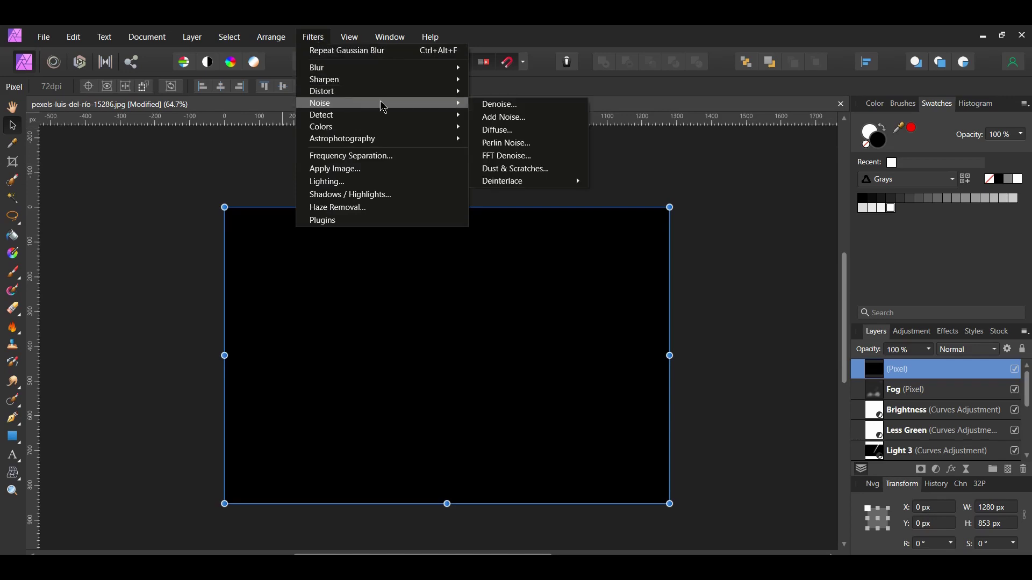
pyautogui.click(482, 120)
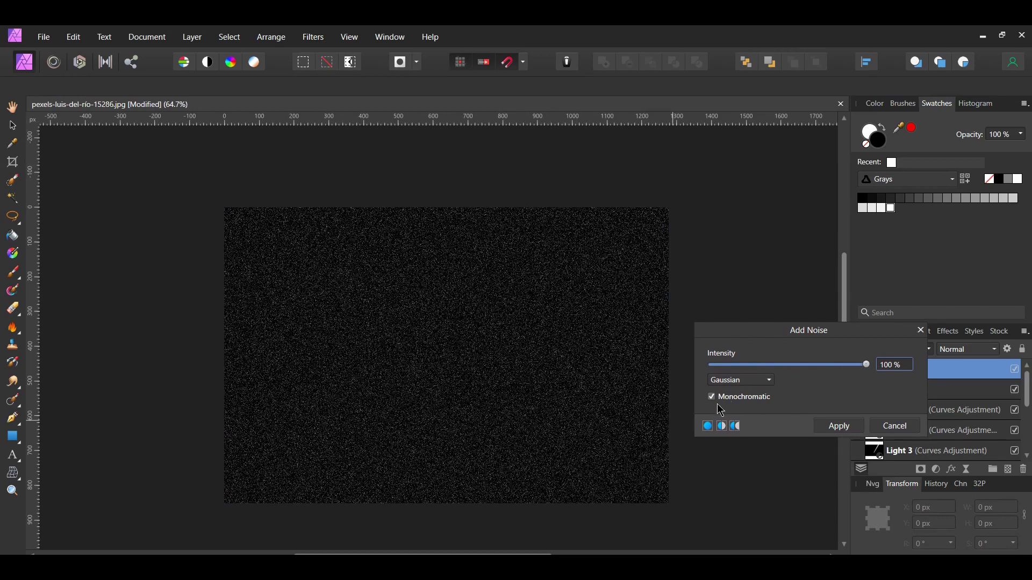
pyautogui.click(838, 426)
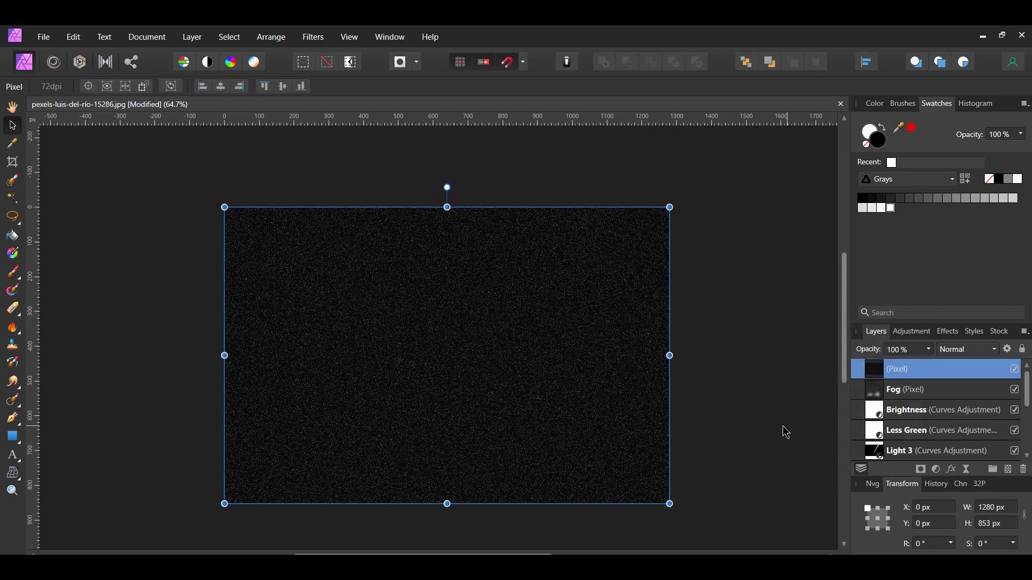
# Set the noise layer to Overlay blend mode at 25% opacity.
pyautogui.click(995, 350)
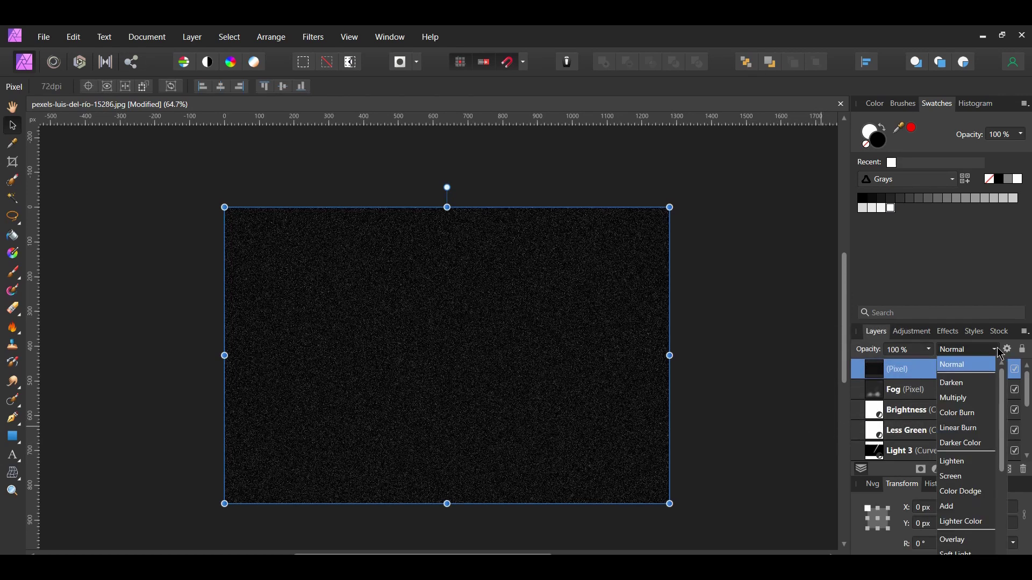
pyautogui.click(960, 540)
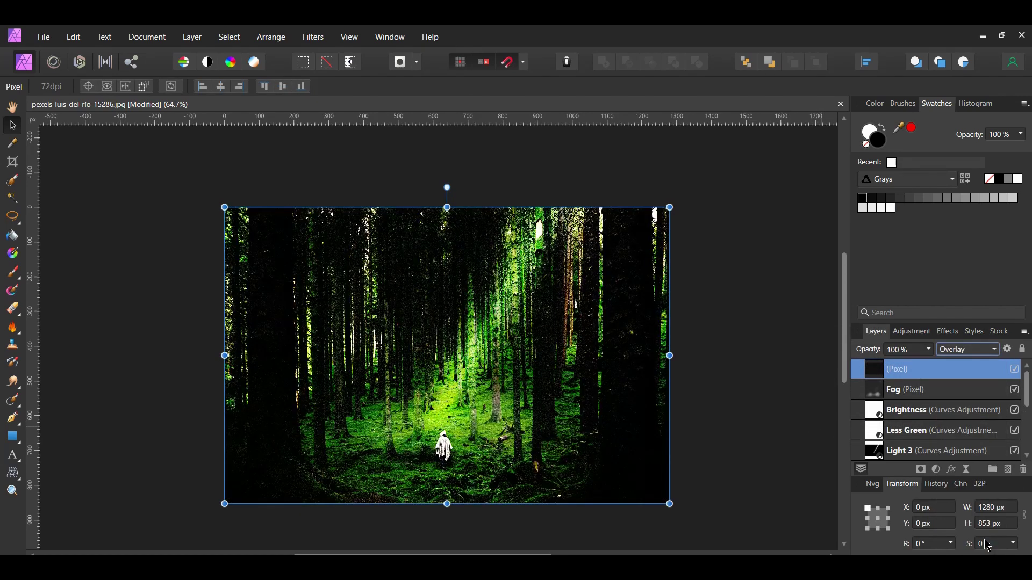
pyautogui.click(928, 350)
pyautogui.moveTo(932, 365); pyautogui.dragTo(860, 375)
pyautogui.click(796, 418)
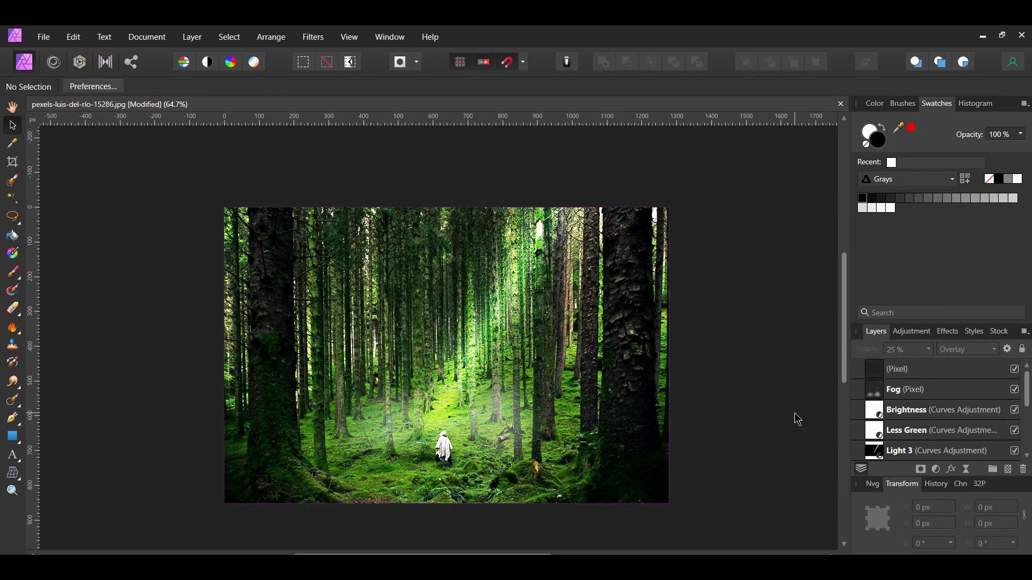
# Toggle the noise layer off and on to compare, then select all and clear the selection.
pyautogui.click(1015, 370)
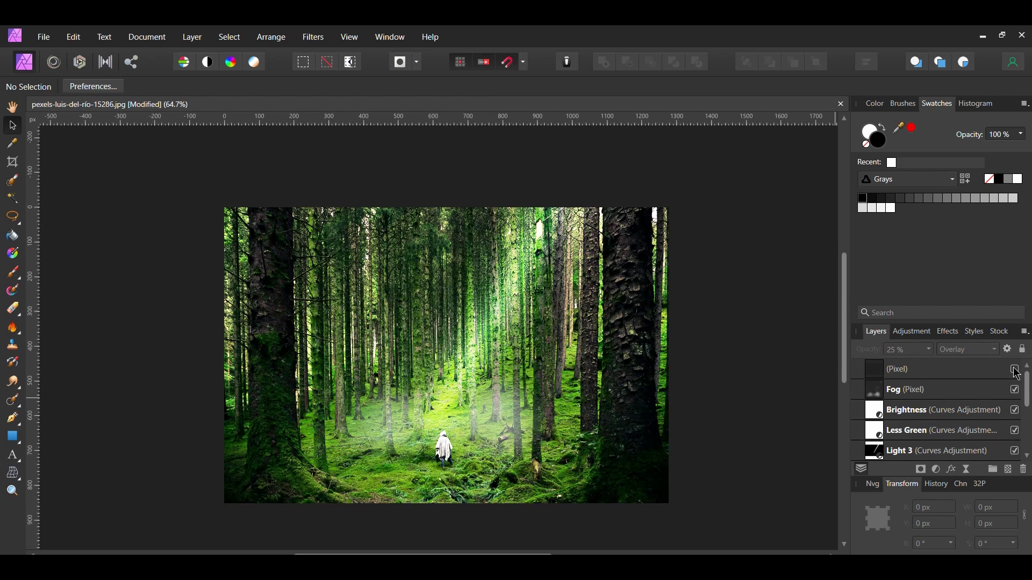
pyautogui.click(1016, 370)
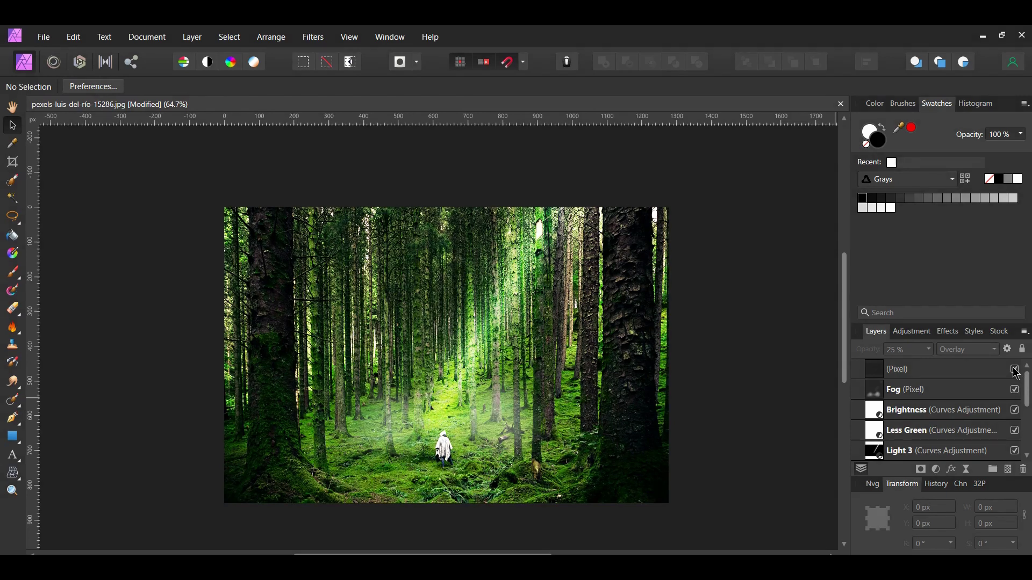
pyautogui.hotkey('ctrl', 'a')
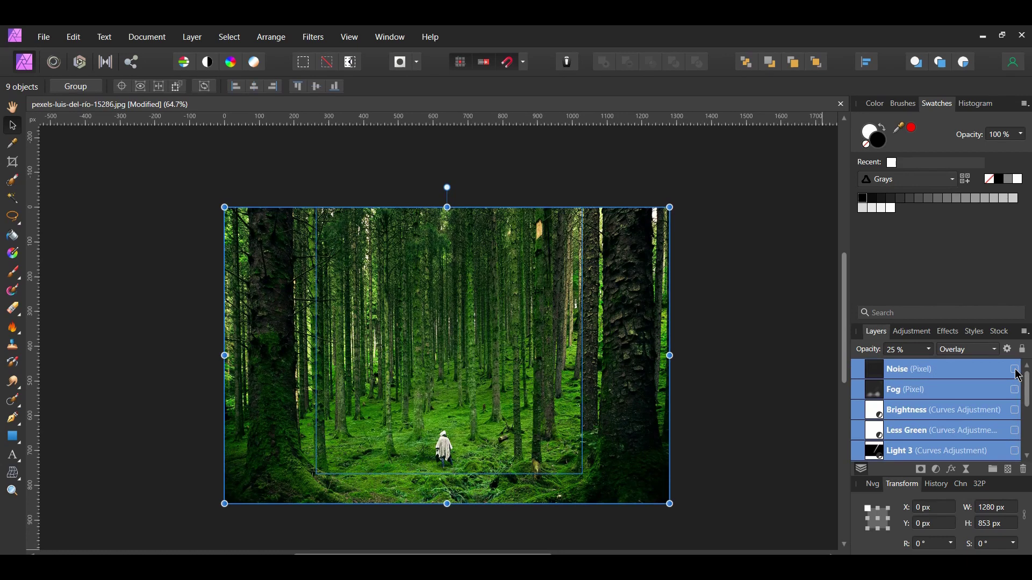
pyautogui.click(1016, 371)
pyautogui.click(780, 431)
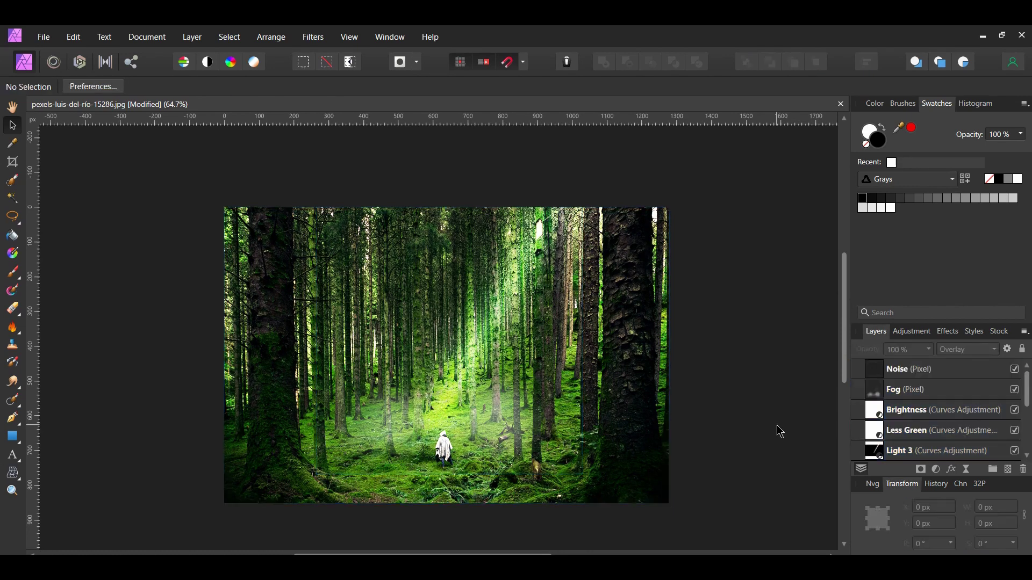